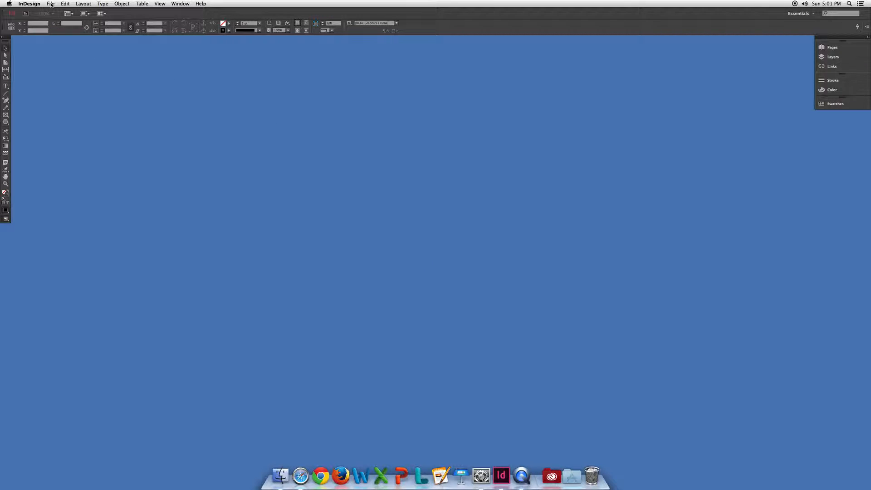
Create a new Letter-size print document with three columns and 1p0 margins on all sides
{"action": "left_click", "coordinate": [51, 5]}
{"action": "mouse_move", "coordinate": [56, 13]}
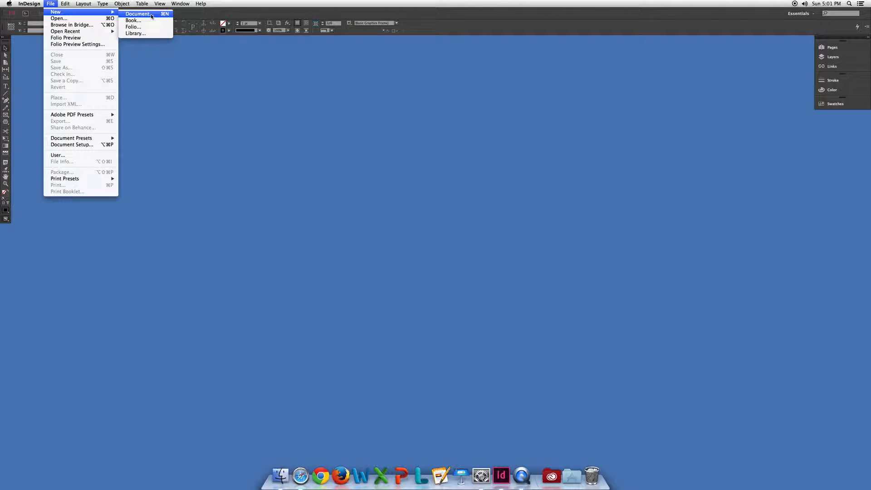
{"action": "left_click", "coordinate": [149, 15]}
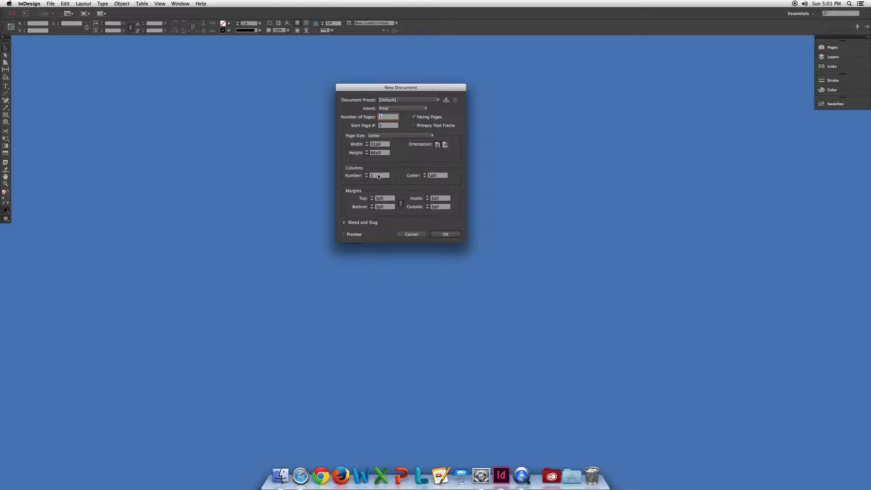
{"action": "double_click", "coordinate": [379, 176]}
{"action": "type", "text": "3"}
{"action": "double_click", "coordinate": [384, 199]}
{"action": "type", "text": "1p0"}
{"action": "key", "text": "Tab"}
{"action": "left_click", "coordinate": [442, 234]}
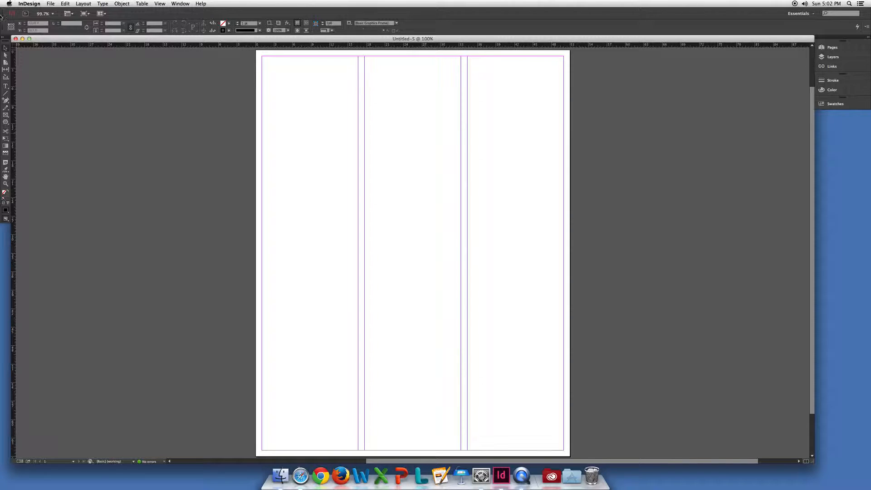
Draw a text frame about 6p7 tall across the first two columns at the head of the page
{"action": "left_click", "coordinate": [6, 87]}
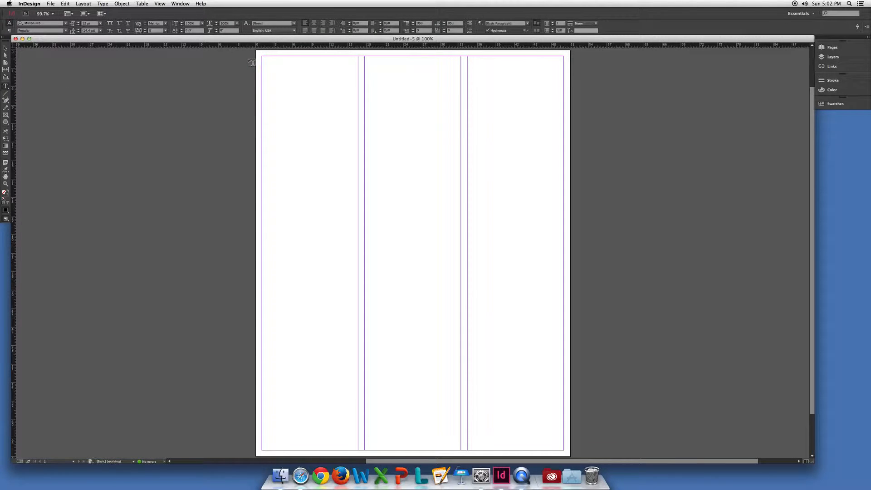
{"action": "left_click_drag", "start_coordinate": [265, 60], "coordinate": [461, 96]}
Switch to Safari, examine headline and layout examples on the Pinterest Editorial Design board, and return to InDesign
{"action": "left_click", "coordinate": [302, 476]}
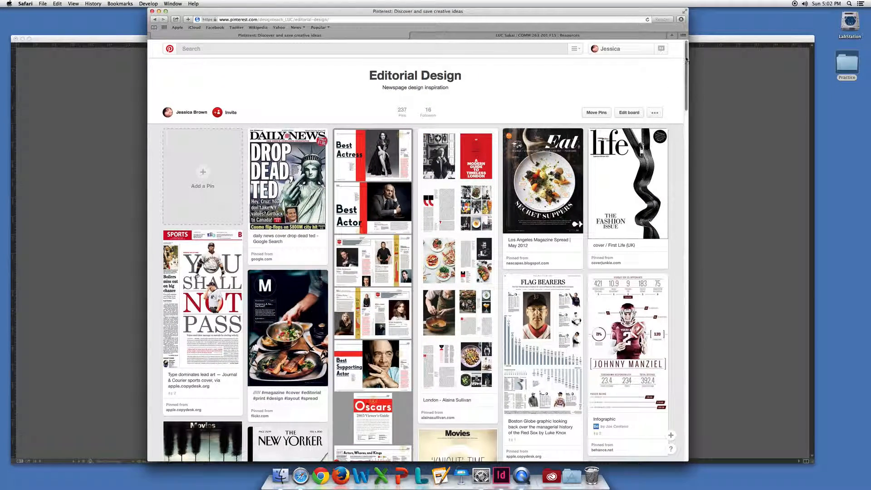
{"action": "left_click_drag", "start_coordinate": [687, 64], "coordinate": [664, 275]}
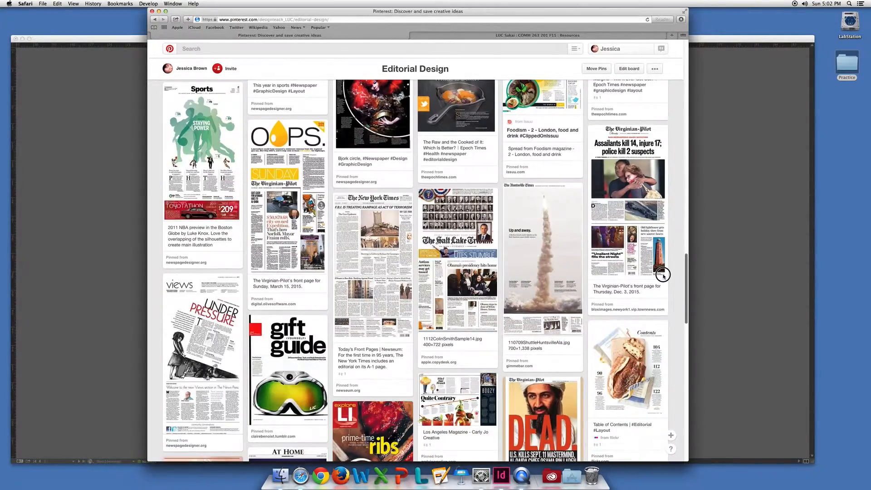
{"action": "scroll", "coordinate": [660, 286], "scroll_direction": "down", "scroll_amount": 5}
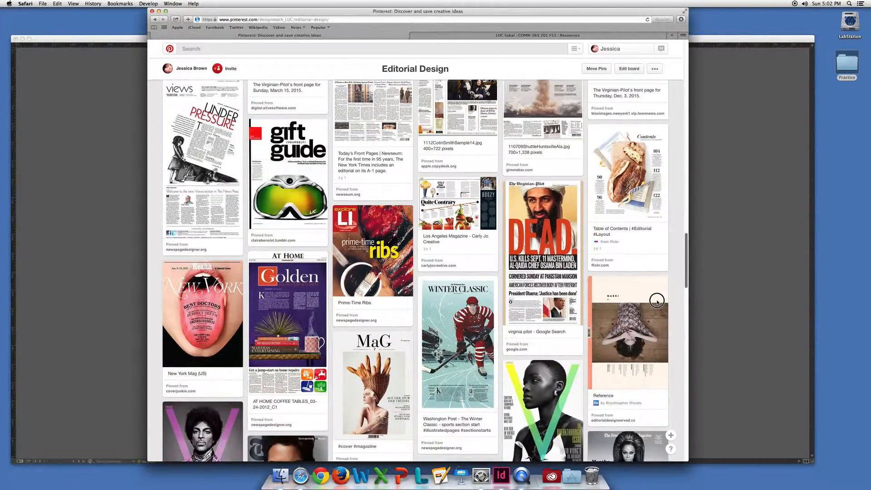
{"action": "scroll", "coordinate": [656, 301], "scroll_direction": "down", "scroll_amount": 4}
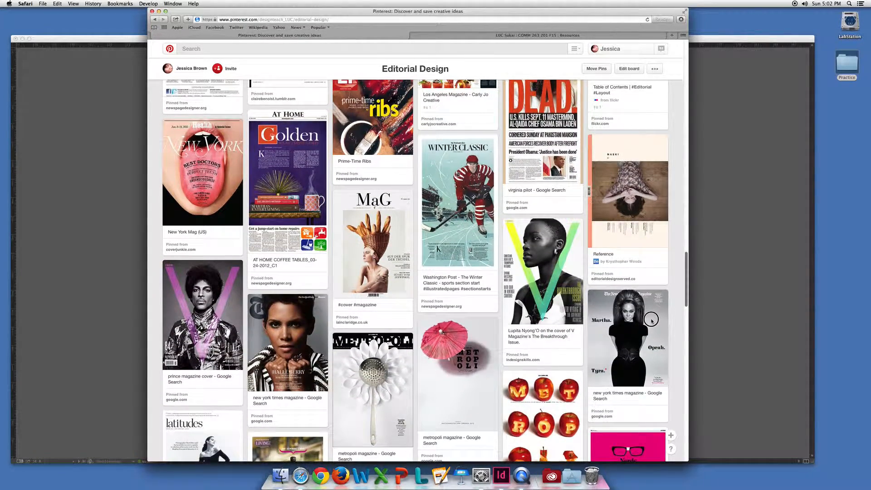
{"action": "scroll", "coordinate": [651, 321], "scroll_direction": "down", "scroll_amount": 4}
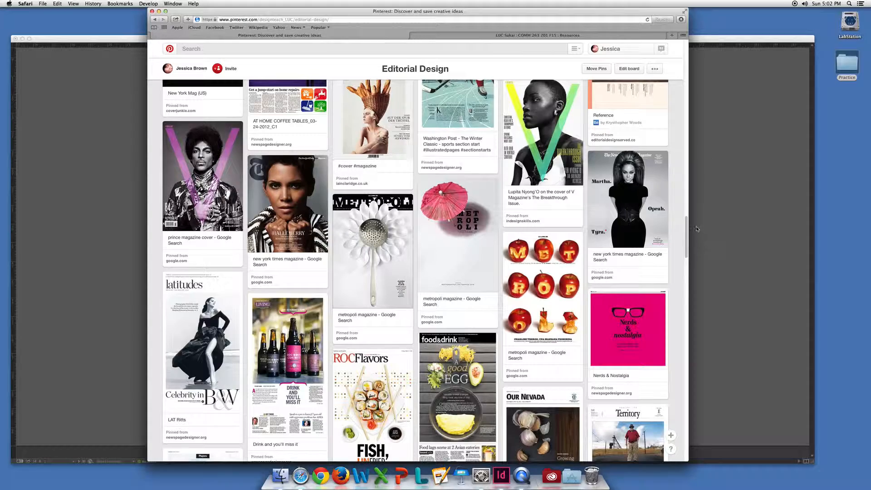
{"action": "left_click_drag", "start_coordinate": [686, 225], "coordinate": [687, 255]}
{"action": "left_click", "coordinate": [727, 218]}
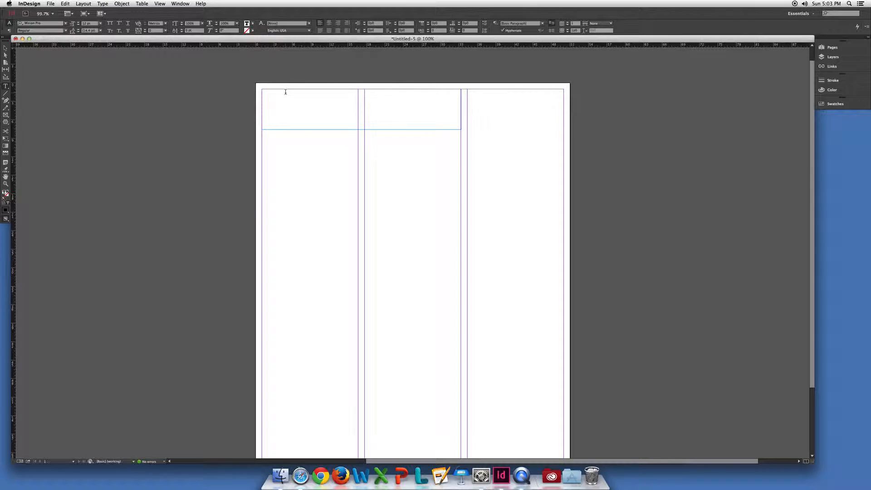
Enter "This is a headline" in the text frame and select the whole line
{"action": "type", "text": "This is a headline"}
{"action": "double_click", "coordinate": [299, 90]}
{"action": "triple_click", "coordinate": [305, 91]}
Look through the available fonts and set the selected headline's font size to 72 pt
{"action": "left_click", "coordinate": [41, 23]}
{"action": "left_click", "coordinate": [66, 23]}
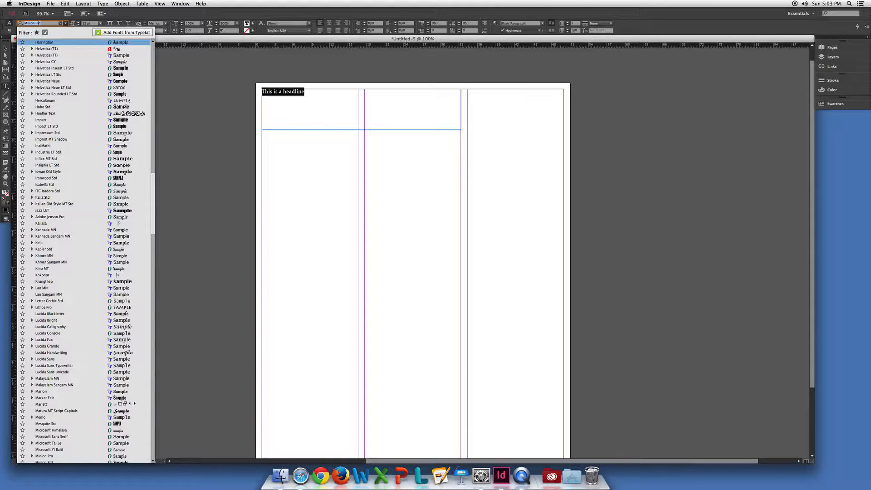
{"action": "left_click", "coordinate": [106, 24]}
{"action": "left_click", "coordinate": [90, 24]}
{"action": "left_click", "coordinate": [101, 24]}
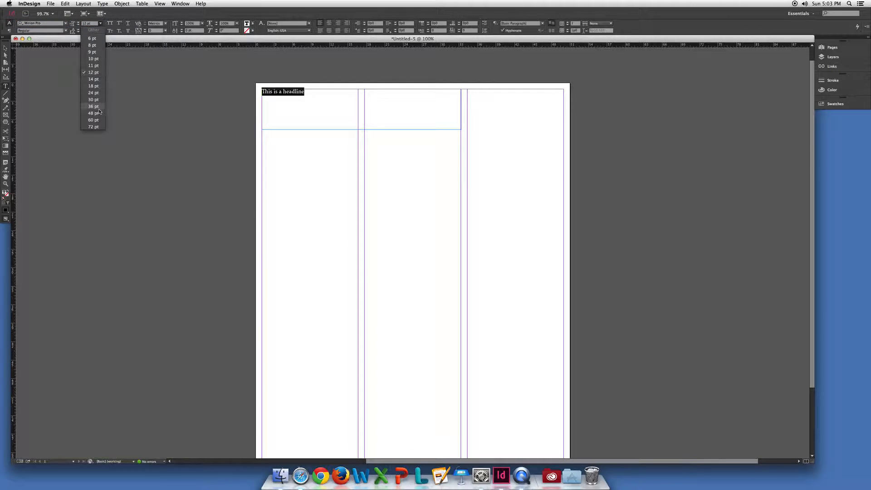
{"action": "left_click", "coordinate": [92, 127]}
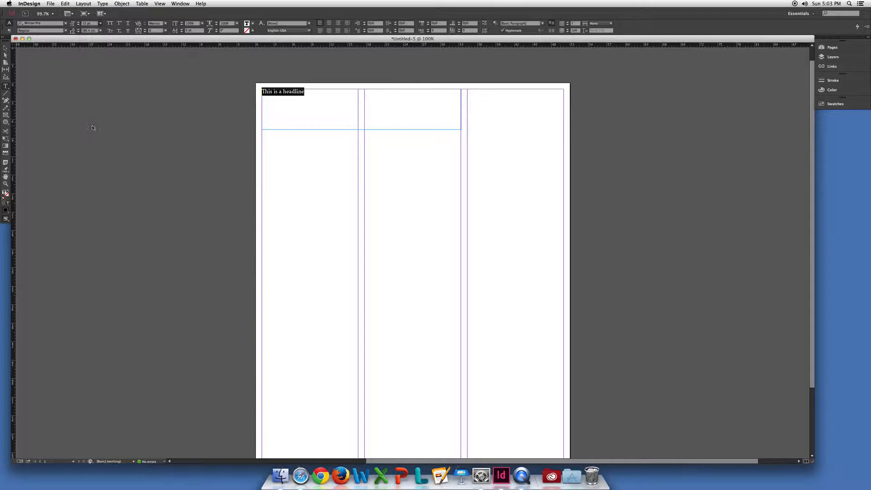
Set the headline's font size to the custom value of 25 pt
{"action": "double_click", "coordinate": [85, 23]}
{"action": "type", "text": "25"}
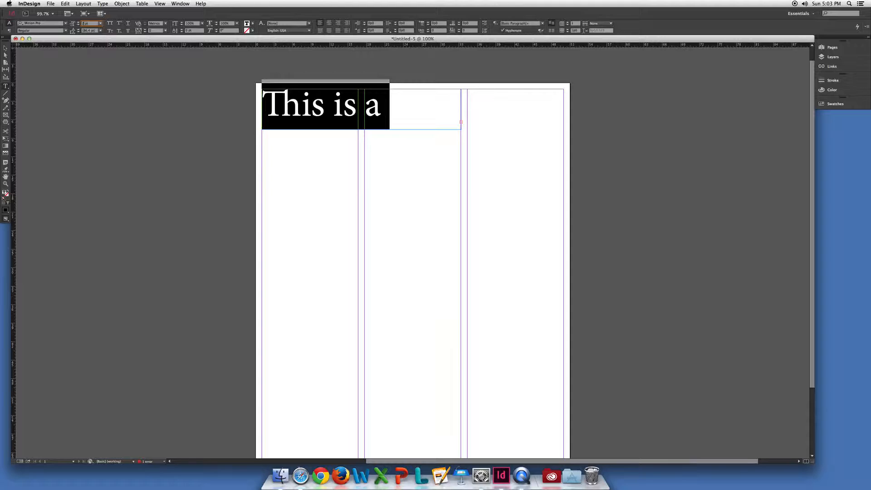
{"action": "key", "text": "Return"}
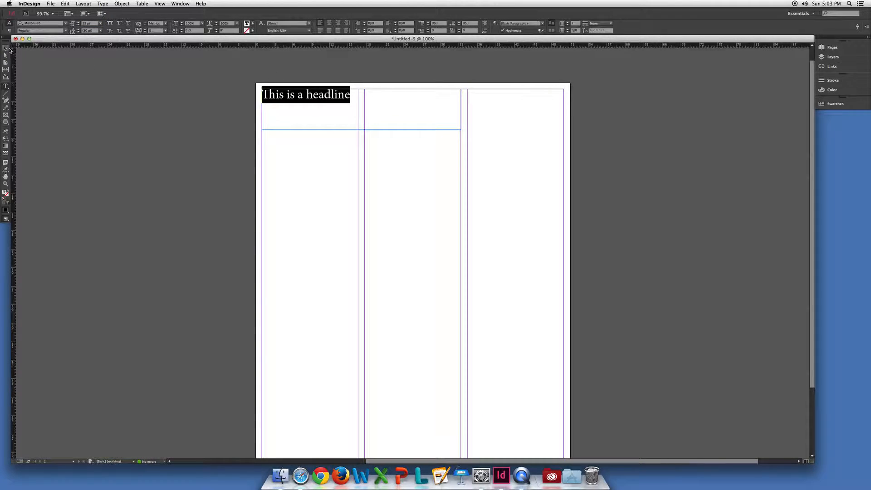
{"action": "left_click", "coordinate": [5, 49]}
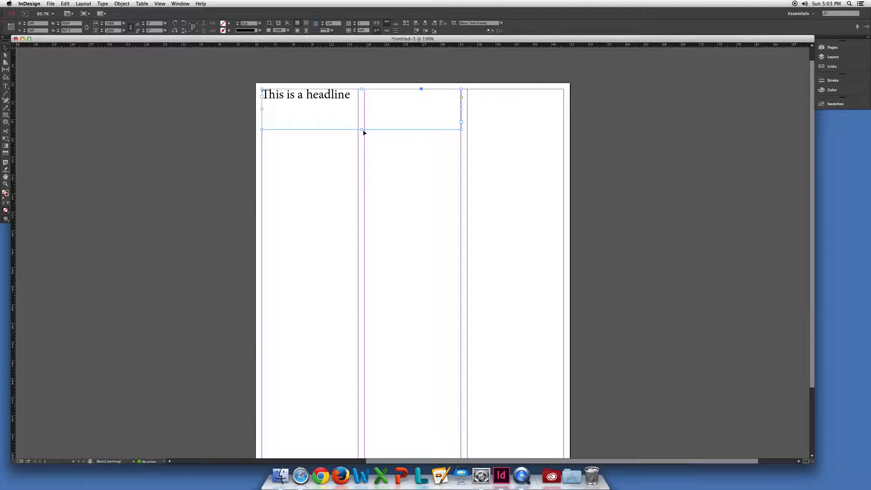
Enlarge the headline to 72 pt and extend its text frame downward to about 17 picas tall so all words fit
{"action": "double_click", "coordinate": [345, 97]}
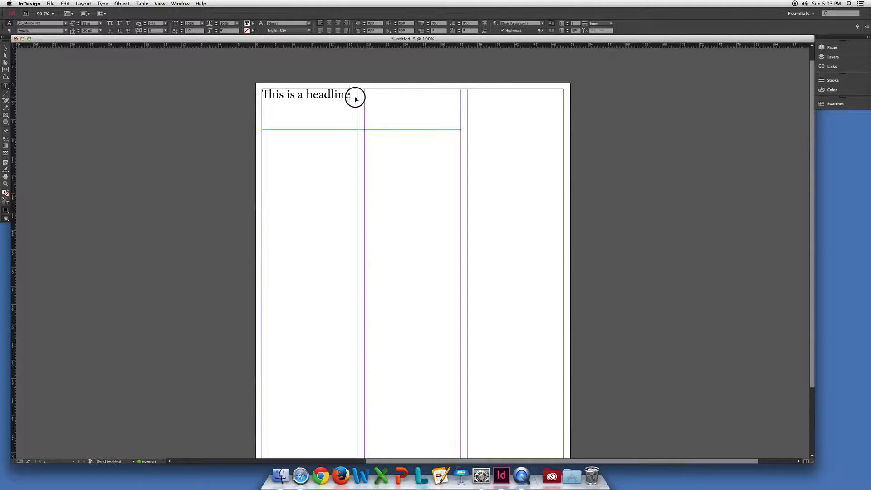
{"action": "triple_click", "coordinate": [354, 97]}
{"action": "left_click", "coordinate": [100, 23]}
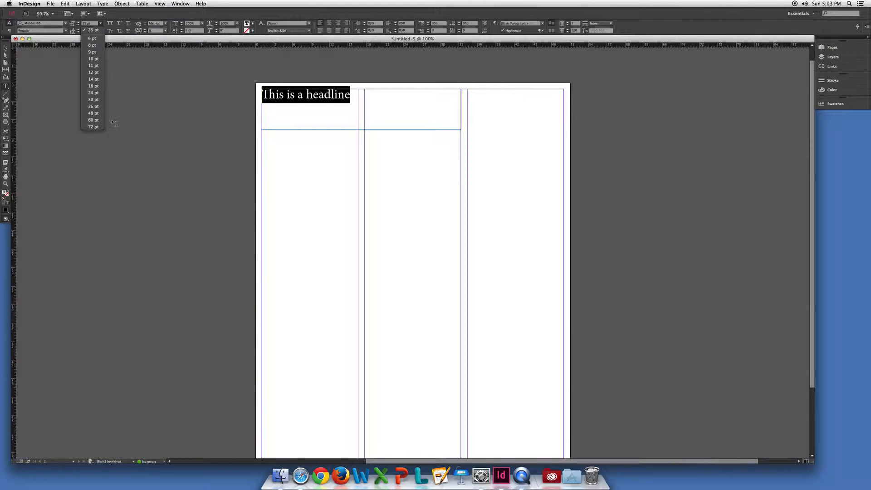
{"action": "left_click", "coordinate": [93, 123]}
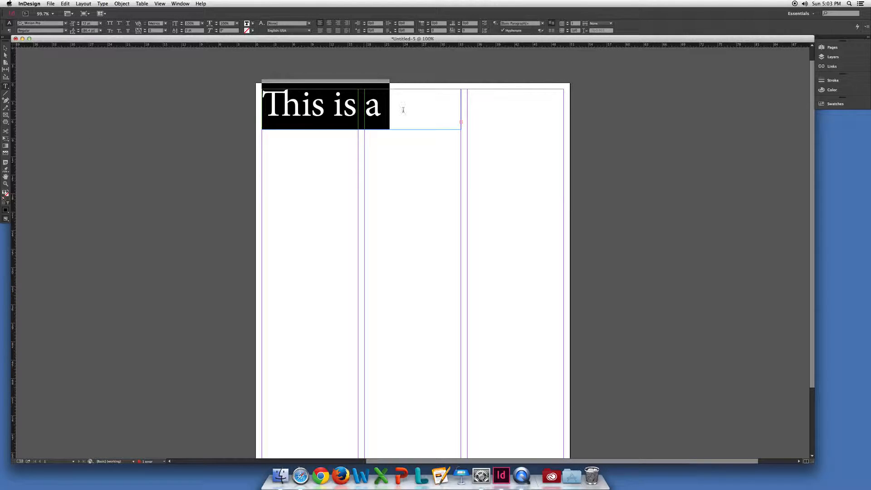
{"action": "left_click", "coordinate": [6, 48]}
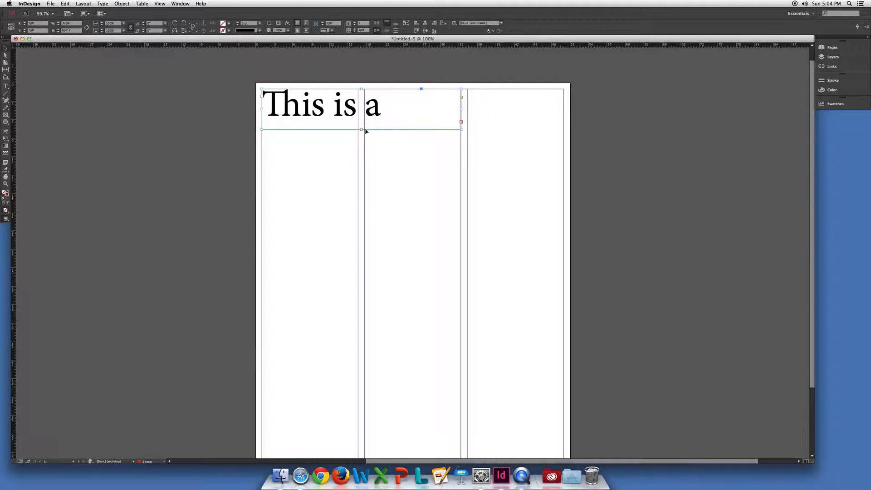
{"action": "left_click_drag", "start_coordinate": [362, 130], "coordinate": [361, 195]}
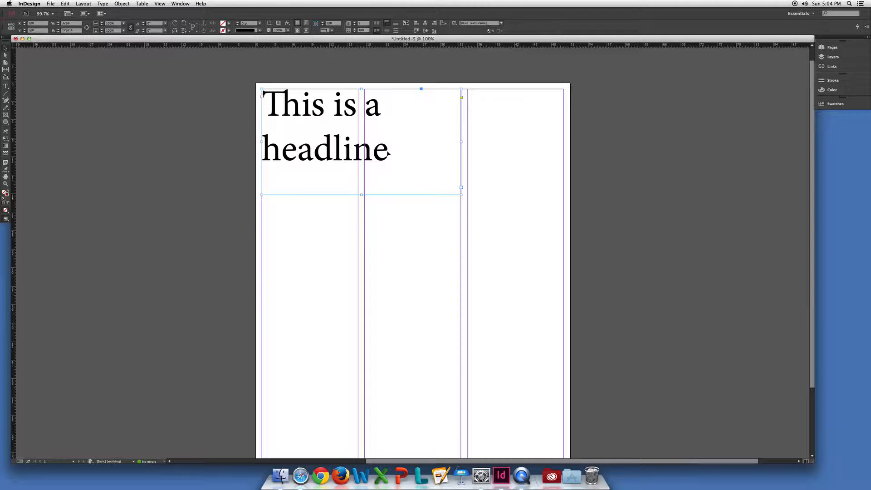
Select the two-line headline text and reduce its font size point by point to 58 pt
{"action": "double_click", "coordinate": [387, 153]}
{"action": "left_click_drag", "start_coordinate": [385, 155], "coordinate": [190, 93]}
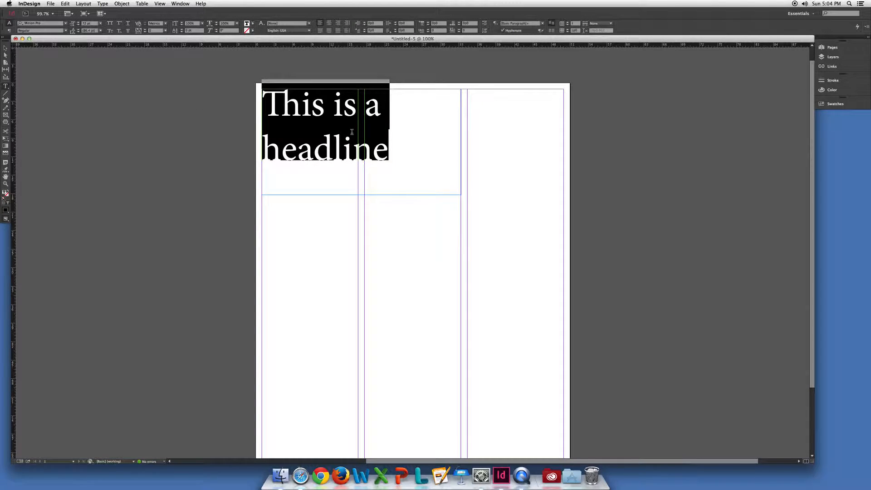
{"action": "left_click", "coordinate": [387, 140]}
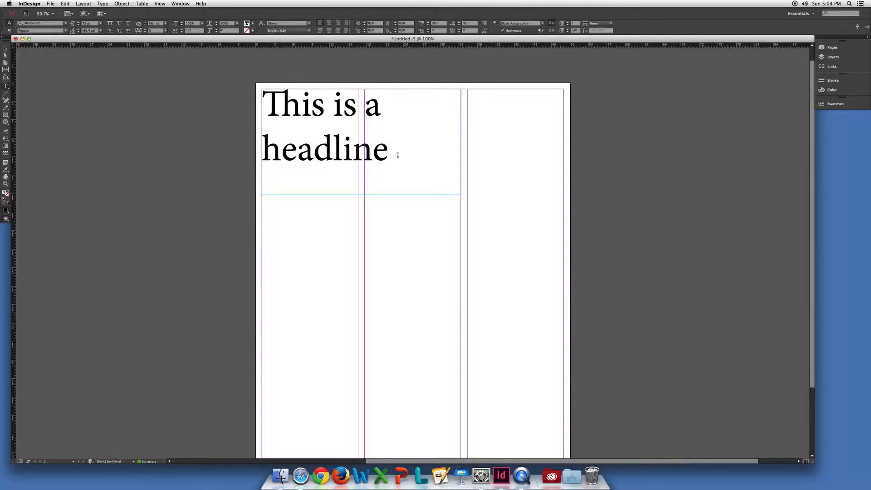
{"action": "left_click", "coordinate": [369, 150]}
{"action": "triple_click", "coordinate": [368, 150]}
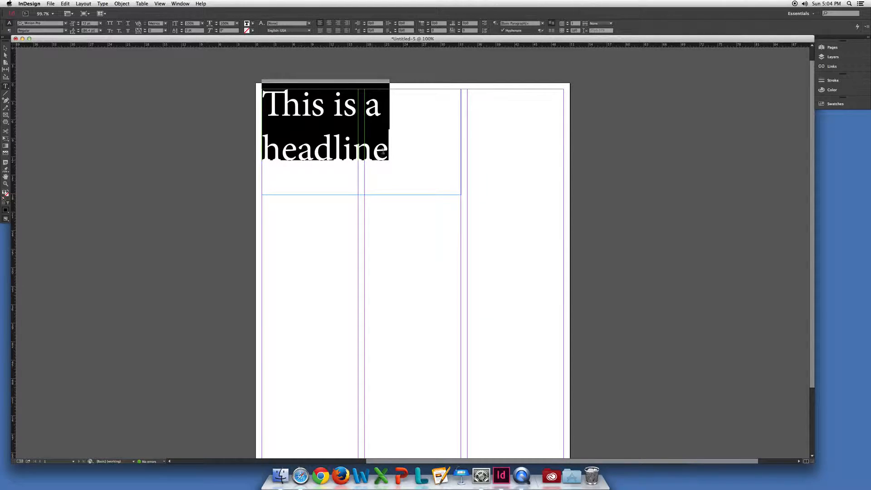
{"action": "left_click", "coordinate": [384, 154]}
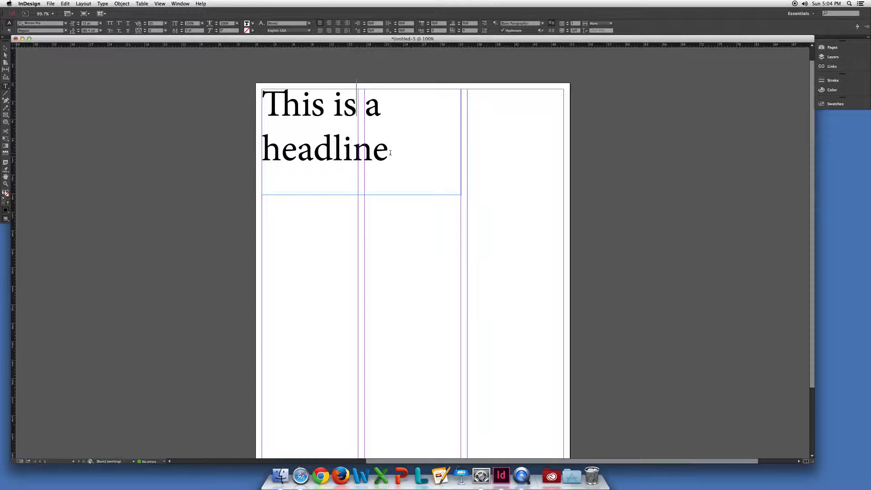
{"action": "left_click_drag", "start_coordinate": [390, 153], "coordinate": [234, 93]}
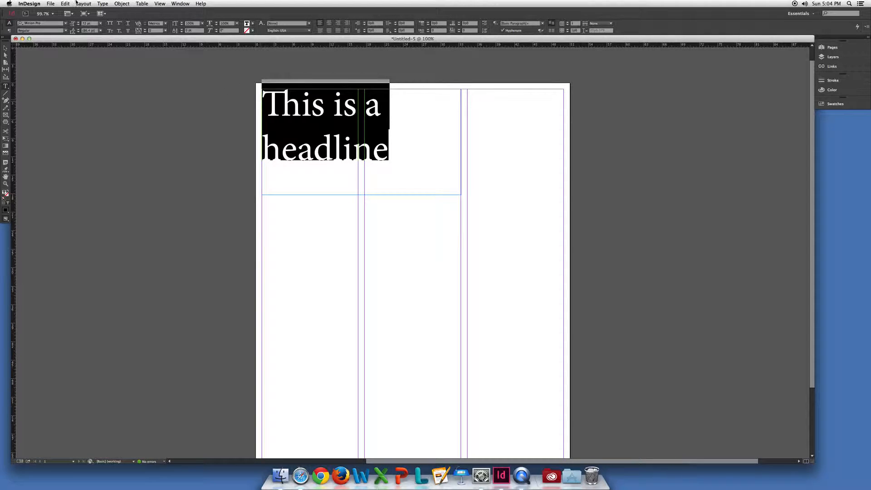
{"action": "left_click", "coordinate": [78, 25]}
{"action": "left_click", "coordinate": [78, 25]}
{"action": "left_click", "coordinate": [78, 25]}
{"action": "left_click", "coordinate": [78, 25]}
{"action": "left_click", "coordinate": [78, 25]}
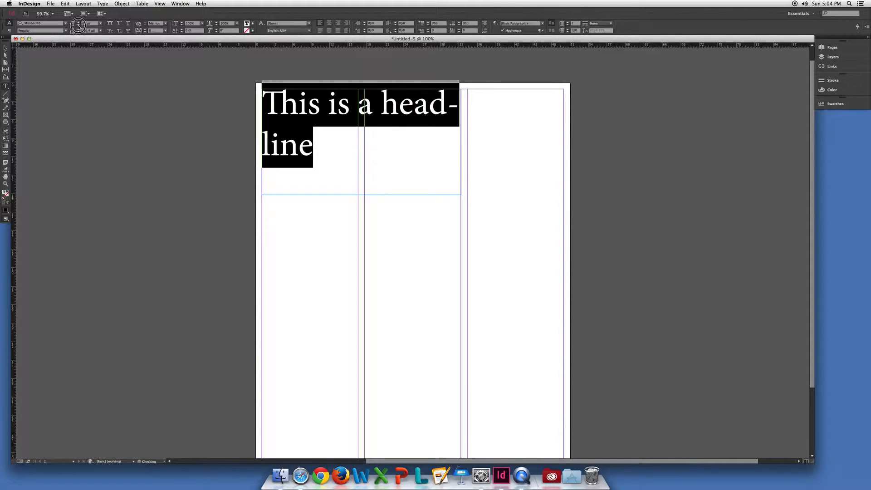
{"action": "left_click", "coordinate": [79, 25]}
{"action": "left_click", "coordinate": [79, 25]}
{"action": "left_click", "coordinate": [78, 25]}
{"action": "left_click", "coordinate": [78, 25]}
{"action": "left_click", "coordinate": [79, 25]}
{"action": "left_click", "coordinate": [79, 25]}
{"action": "left_click", "coordinate": [80, 26]}
{"action": "left_click", "coordinate": [80, 25]}
Set the headline's font size to 50 pt and raise it point by point to 56 pt, filling the two-column width
{"action": "left_click", "coordinate": [89, 24]}
{"action": "type", "text": "50"}
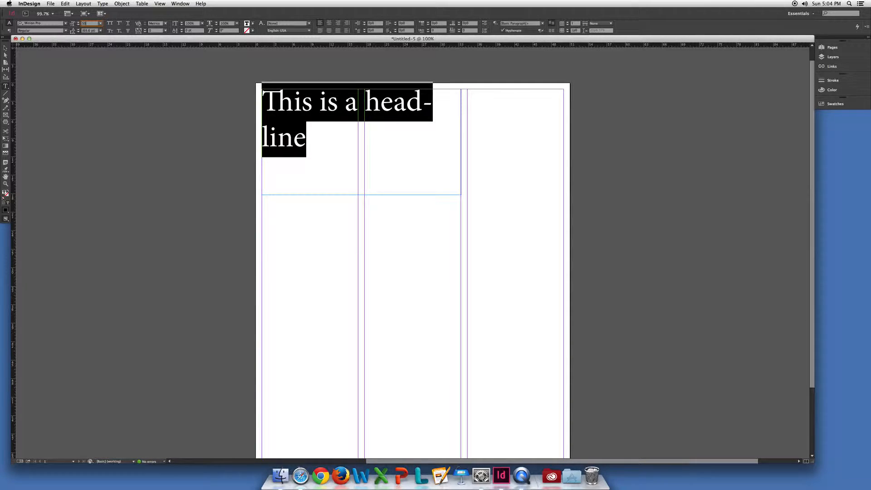
{"action": "key", "text": "Return"}
{"action": "left_click", "coordinate": [78, 22]}
{"action": "left_click", "coordinate": [78, 22]}
{"action": "left_click", "coordinate": [78, 22]}
{"action": "left_click", "coordinate": [78, 22]}
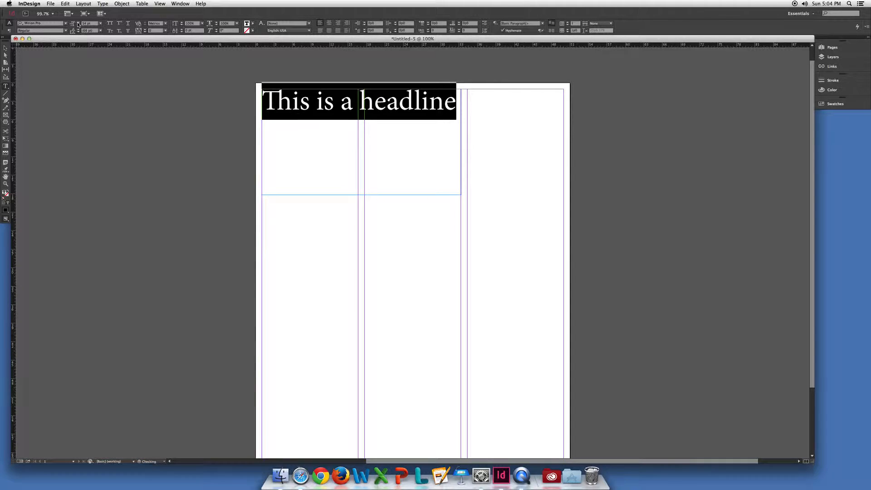
{"action": "left_click", "coordinate": [5, 48]}
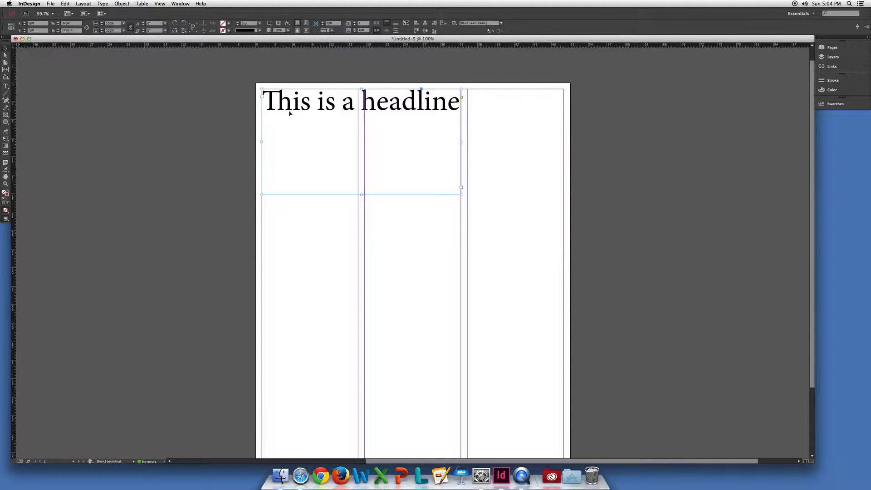
Try the whole headline at a font size of 40 pt, and undo that size change
{"action": "double_click", "coordinate": [418, 102]}
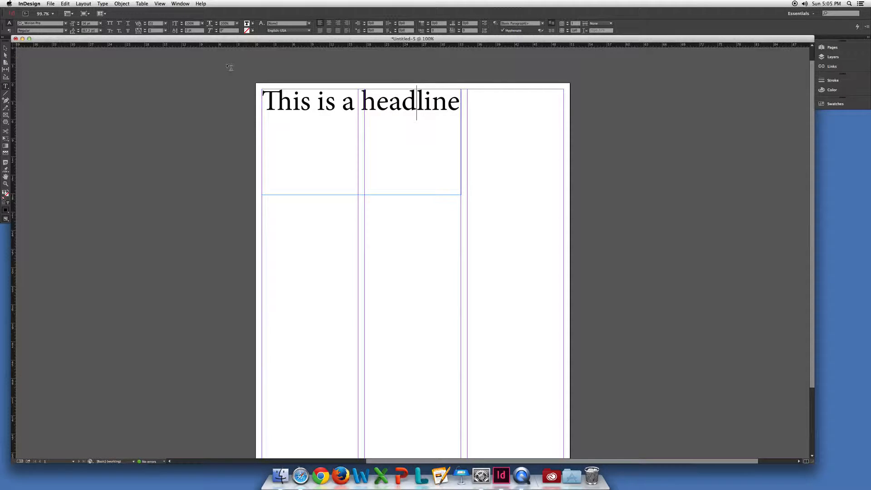
{"action": "double_click", "coordinate": [389, 103]}
{"action": "left_click", "coordinate": [446, 105]}
{"action": "left_click", "coordinate": [446, 106]}
{"action": "left_click_drag", "start_coordinate": [446, 106], "coordinate": [259, 100]}
{"action": "left_click", "coordinate": [405, 97]}
{"action": "double_click", "coordinate": [386, 102]}
{"action": "left_click", "coordinate": [386, 102]}
{"action": "left_click_drag", "start_coordinate": [439, 102], "coordinate": [260, 101]}
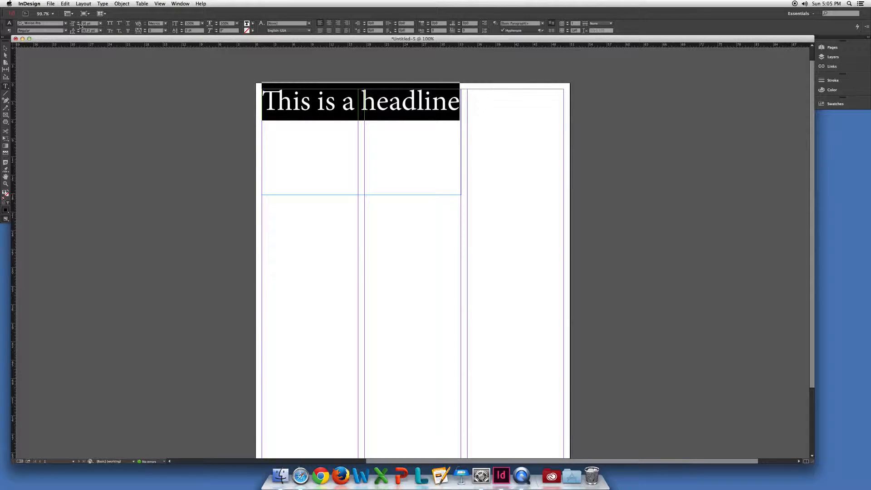
{"action": "left_click", "coordinate": [89, 23]}
{"action": "type", "text": "40"}
{"action": "key", "text": "Return"}
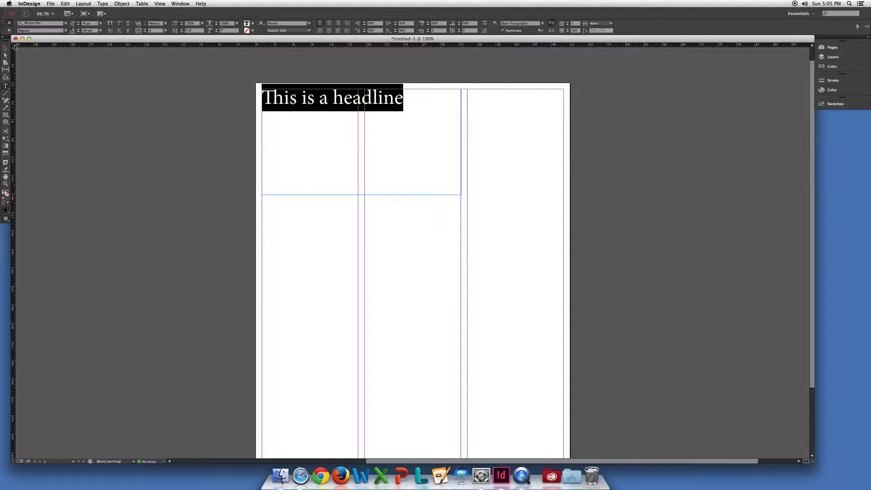
{"action": "key", "text": "super+z"}
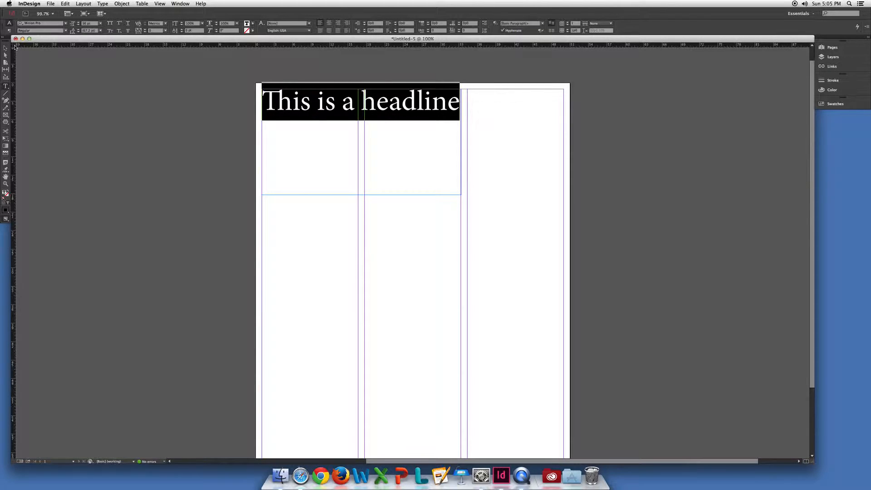
Shorten the headline's text frame from below and fit its height to the single headline line
{"action": "left_click", "coordinate": [6, 47]}
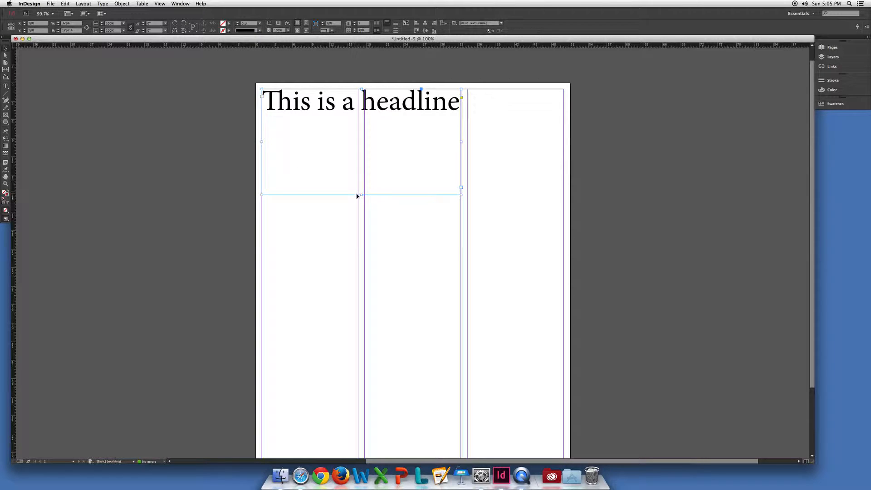
{"action": "mouse_move", "coordinate": [362, 194]}
{"action": "left_mouse_down"}
{"action": "mouse_move", "coordinate": [362, 136]}
{"action": "mouse_move", "coordinate": [362, 253]}
{"action": "mouse_move", "coordinate": [368, 175]}
{"action": "mouse_move", "coordinate": [362, 183]}
{"action": "left_mouse_up"}
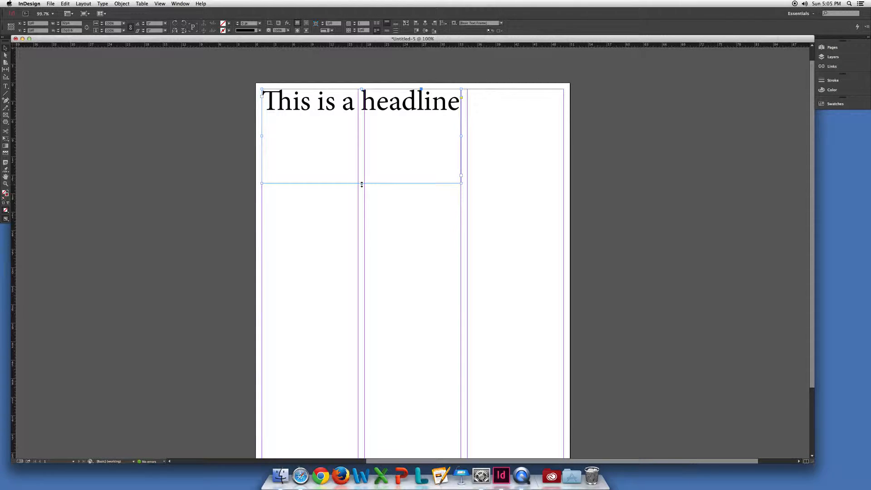
{"action": "double_click", "coordinate": [361, 183]}
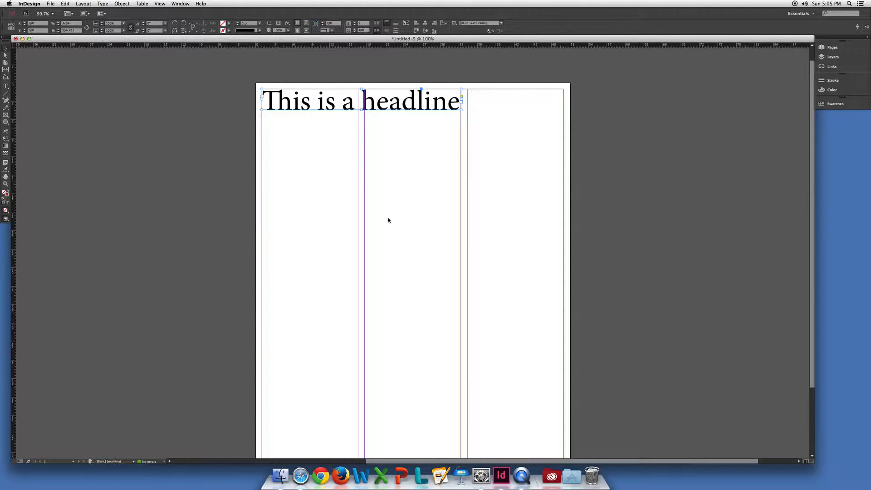
{"action": "left_click", "coordinate": [386, 116]}
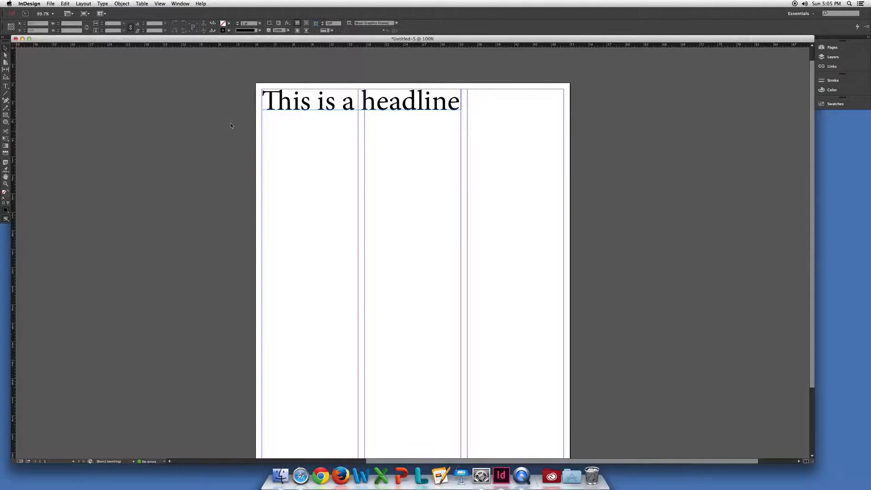
Draw a text frame across the first two columns just below the headline and fill it with placeholder text
{"action": "left_click", "coordinate": [445, 102]}
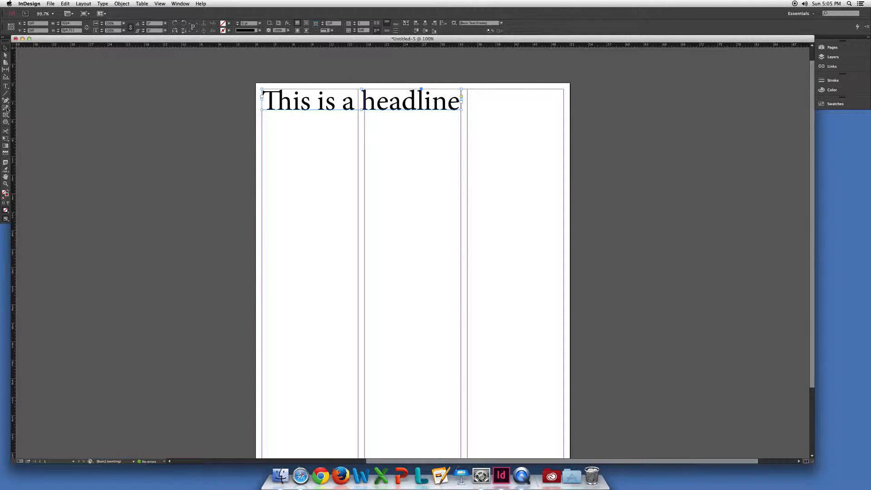
{"action": "left_click", "coordinate": [7, 86]}
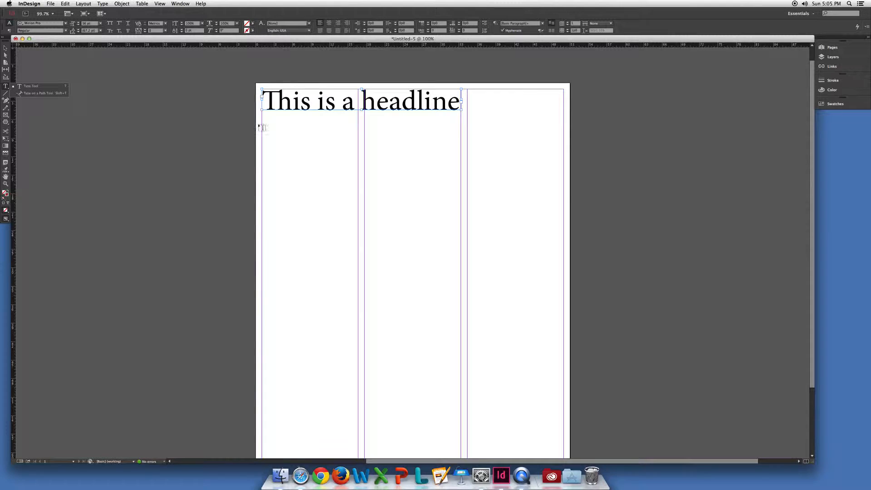
{"action": "left_click_drag", "start_coordinate": [262, 123], "coordinate": [461, 259]}
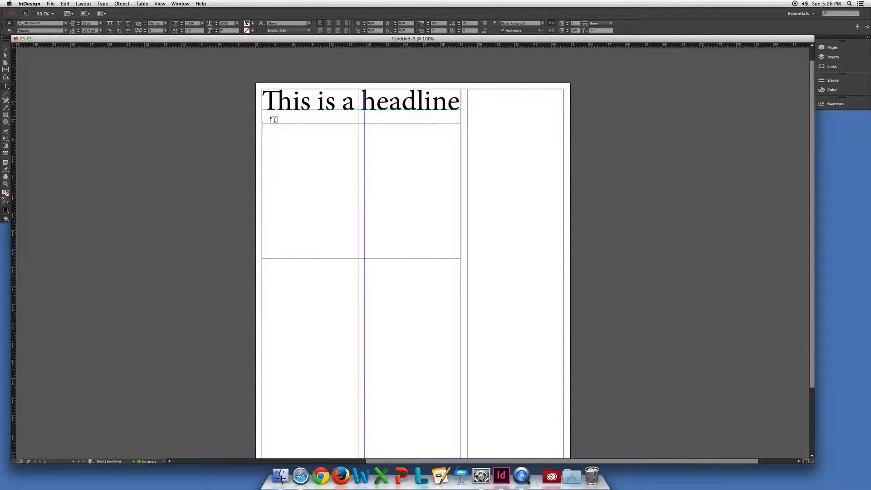
{"action": "left_click", "coordinate": [103, 5]}
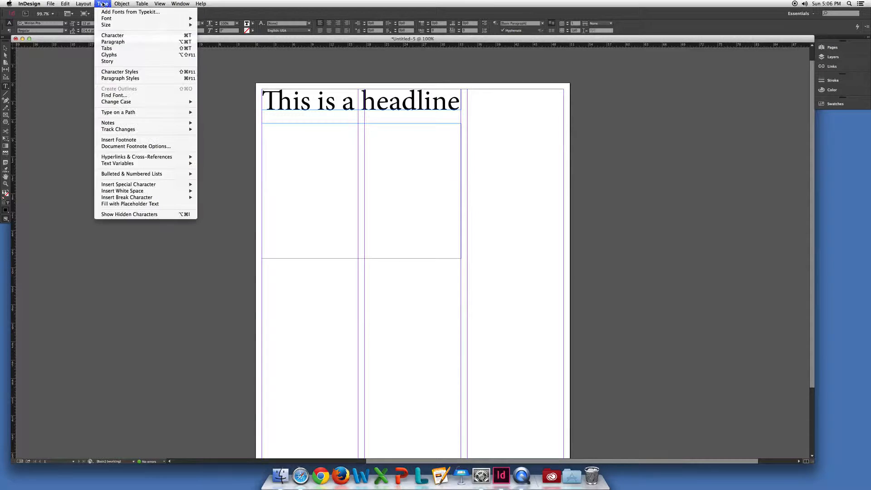
{"action": "left_click", "coordinate": [124, 204]}
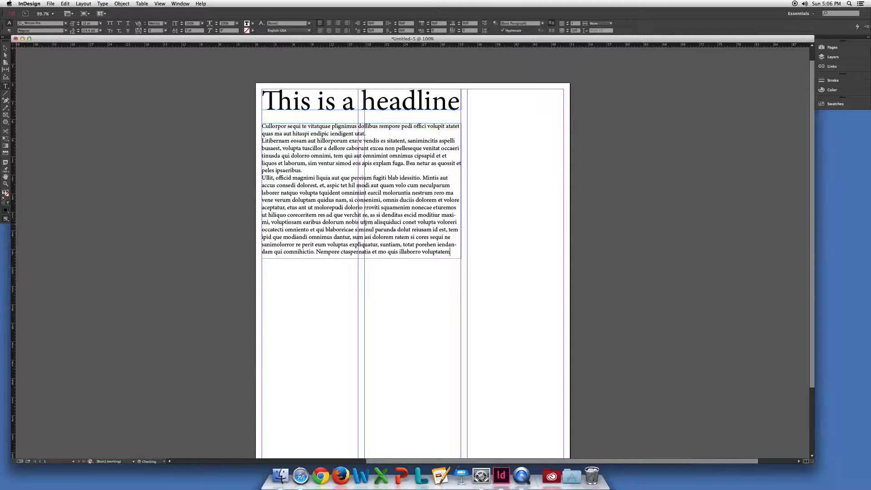
Set all the placeholder text to 11 pt and shorten its frame to end just below the last line
{"action": "left_click", "coordinate": [359, 193]}
{"action": "left_click_drag", "start_coordinate": [451, 251], "coordinate": [239, 97]}
{"action": "triple_click", "coordinate": [89, 23]}
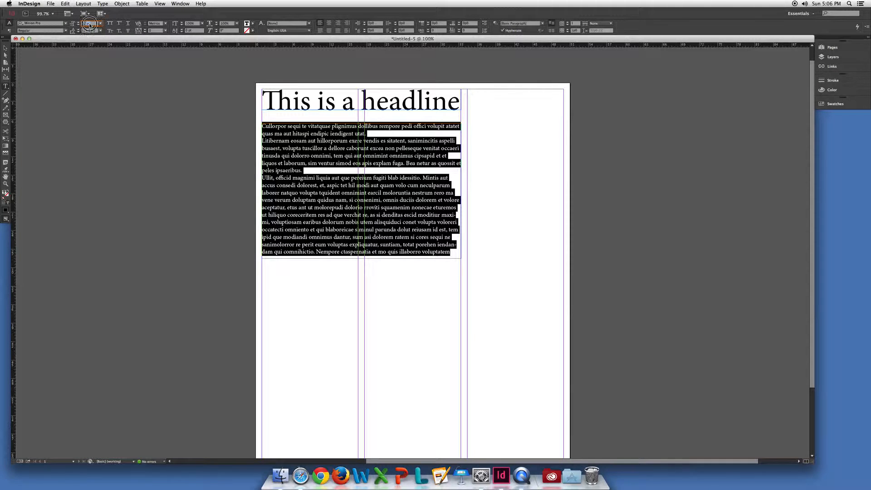
{"action": "type", "text": "11"}
{"action": "key", "text": "Return"}
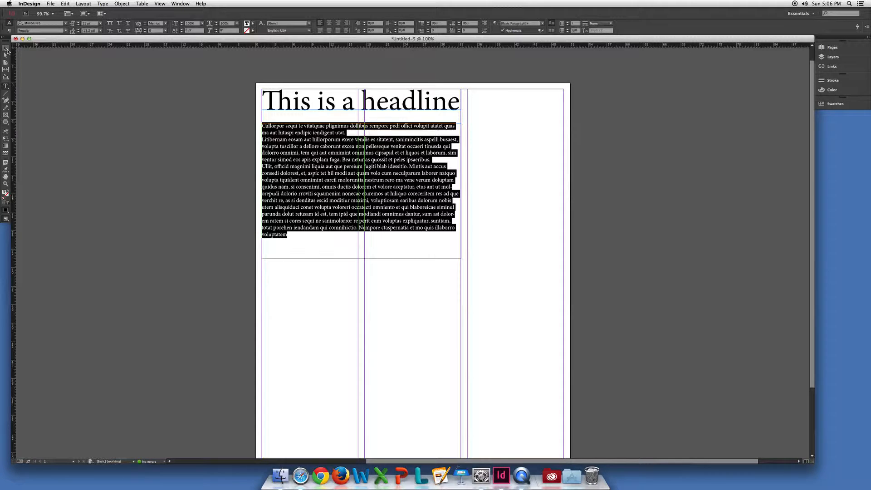
{"action": "left_click", "coordinate": [5, 48]}
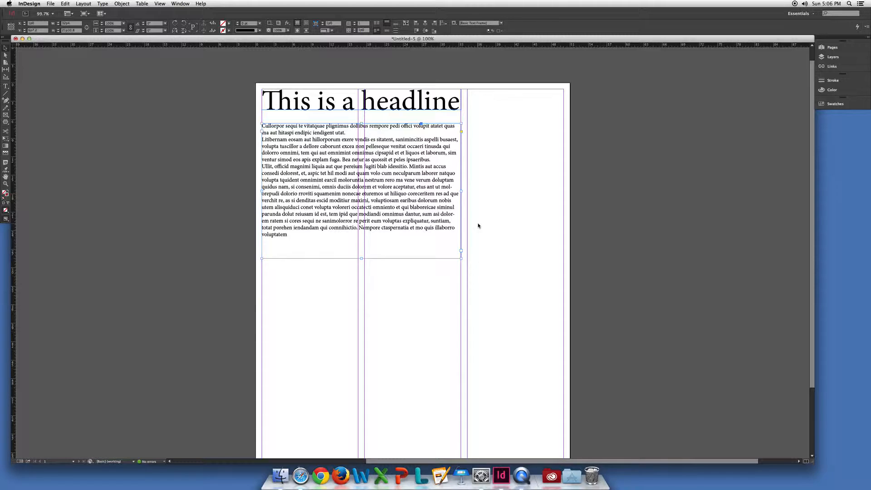
{"action": "left_click_drag", "start_coordinate": [361, 258], "coordinate": [361, 238]}
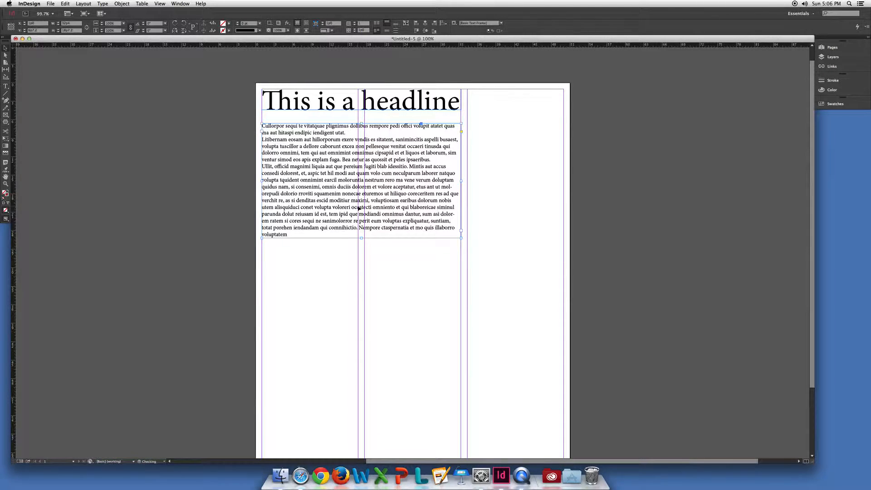
Switch to Safari, search for "lorem ipsum" in a new tab and open the lipsum.com site
{"action": "left_click", "coordinate": [300, 476]}
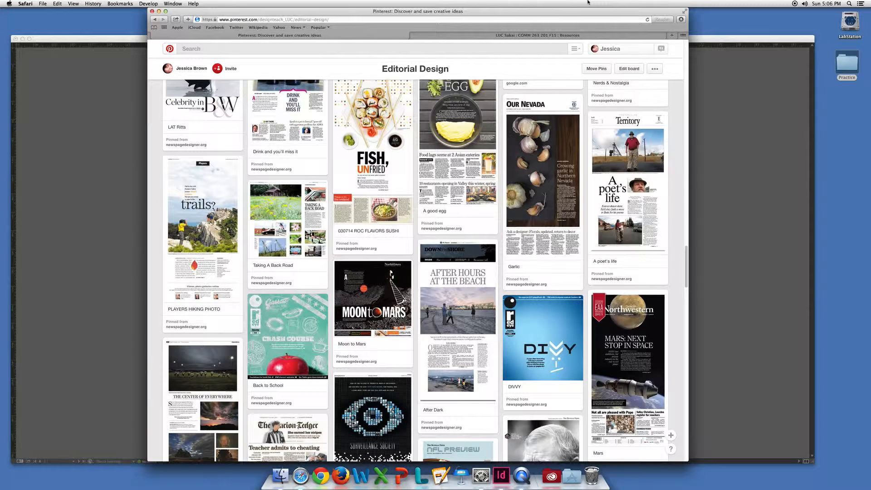
{"action": "left_click", "coordinate": [672, 35]}
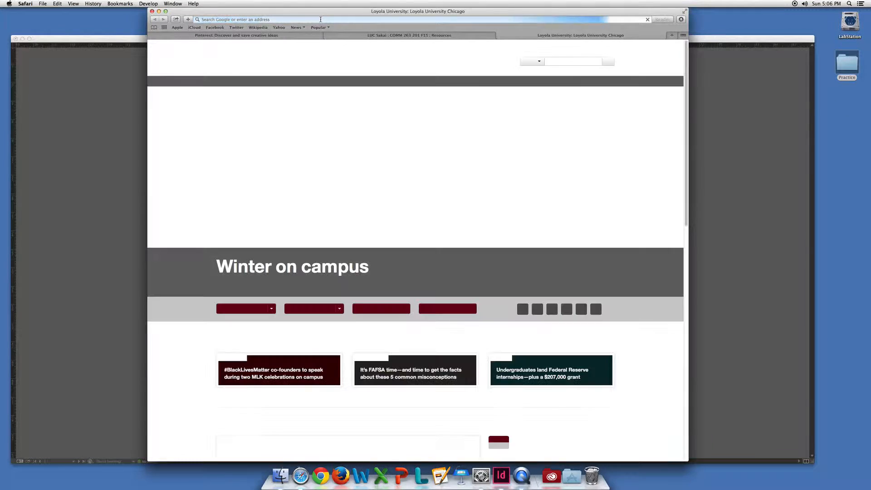
{"action": "left_click", "coordinate": [320, 19]}
{"action": "type", "text": "lorem"}
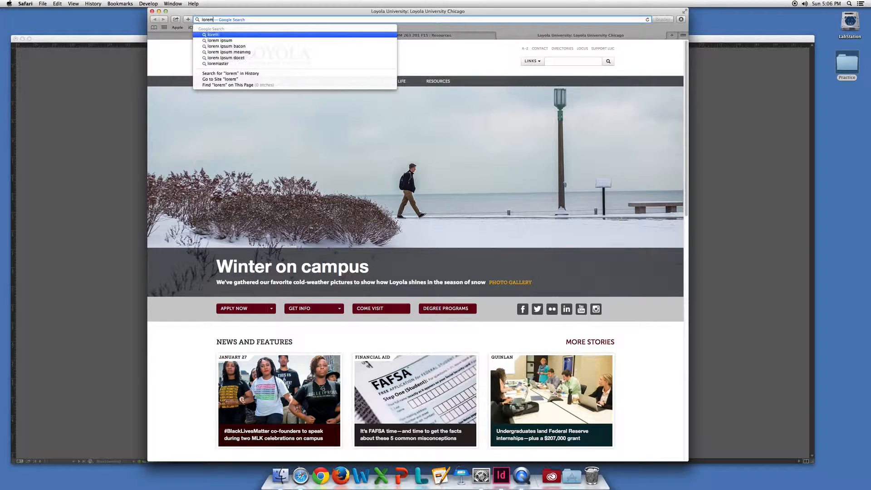
{"action": "key", "text": "Down"}
{"action": "key", "text": "Return"}
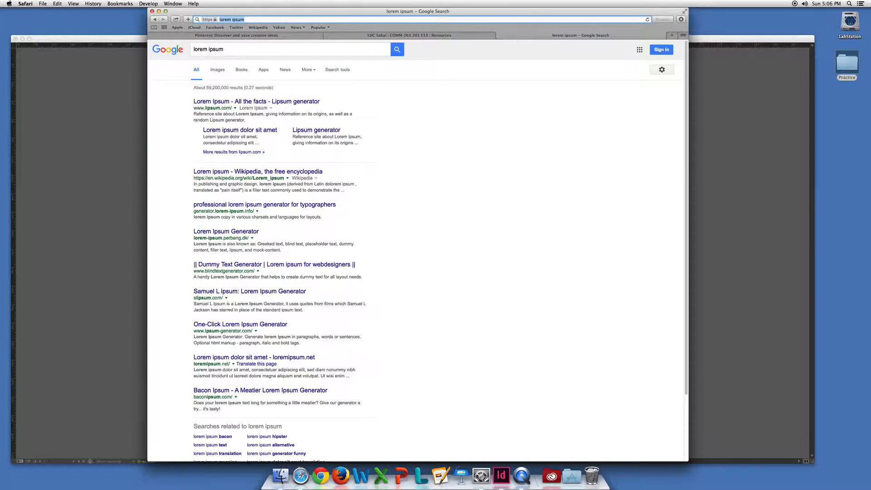
{"action": "left_click", "coordinate": [234, 102]}
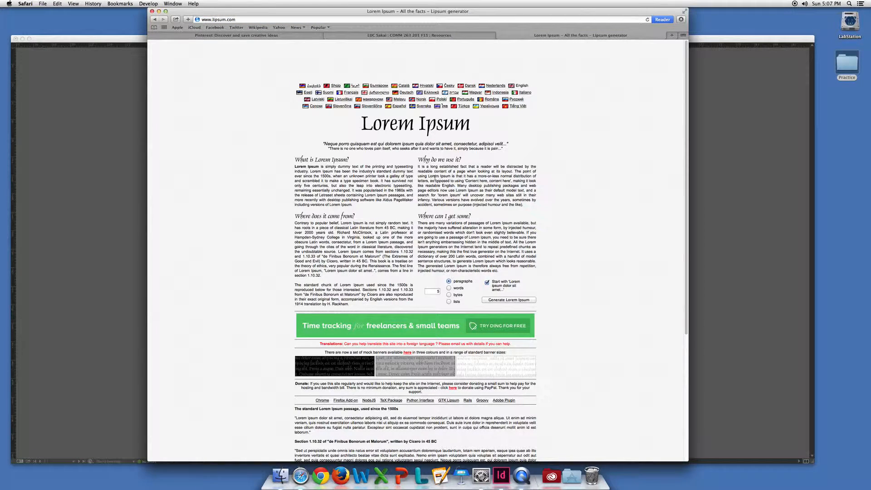
Copy the paragraph under "What is Lorem Ipsum?"
{"action": "left_click", "coordinate": [418, 166]}
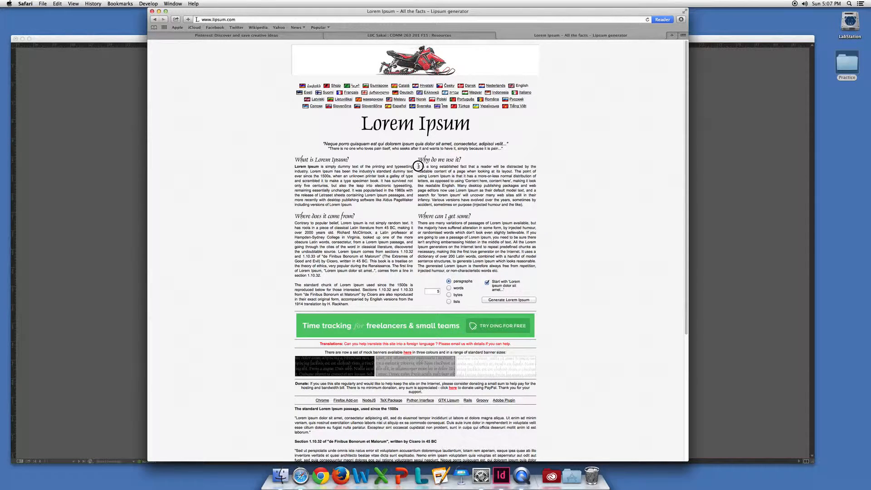
{"action": "left_click_drag", "start_coordinate": [353, 204], "coordinate": [298, 166]}
{"action": "key", "text": "super+c"}
Switch back to InDesign and replace all the body placeholder text with three consecutive copies of the copied paragraph
{"action": "key", "text": "super+Tab"}
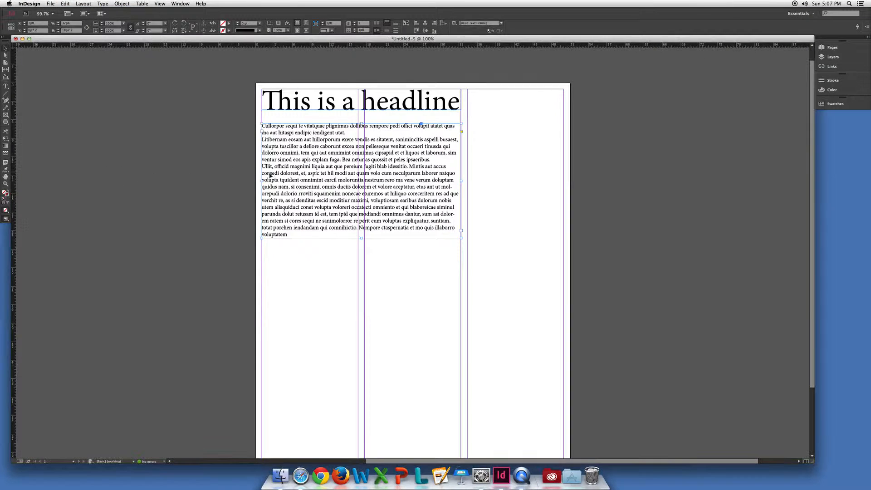
{"action": "left_click", "coordinate": [315, 174]}
{"action": "key", "text": "super+a"}
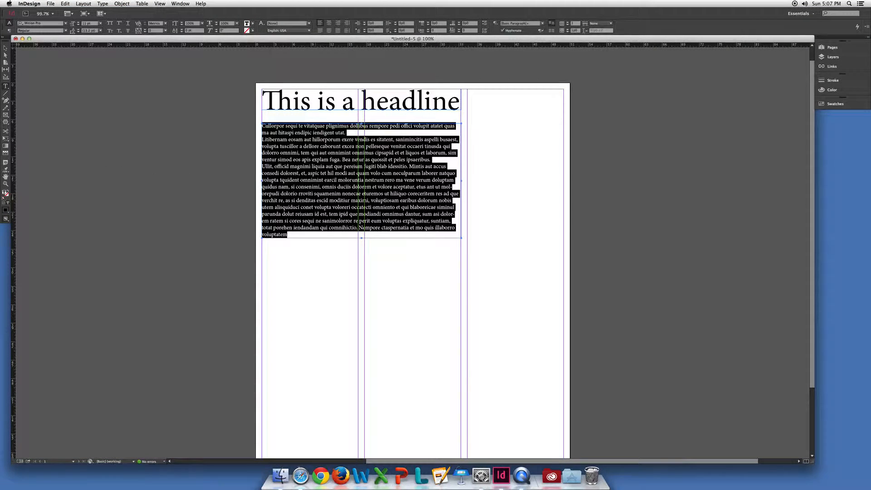
{"action": "key", "text": "super+v"}
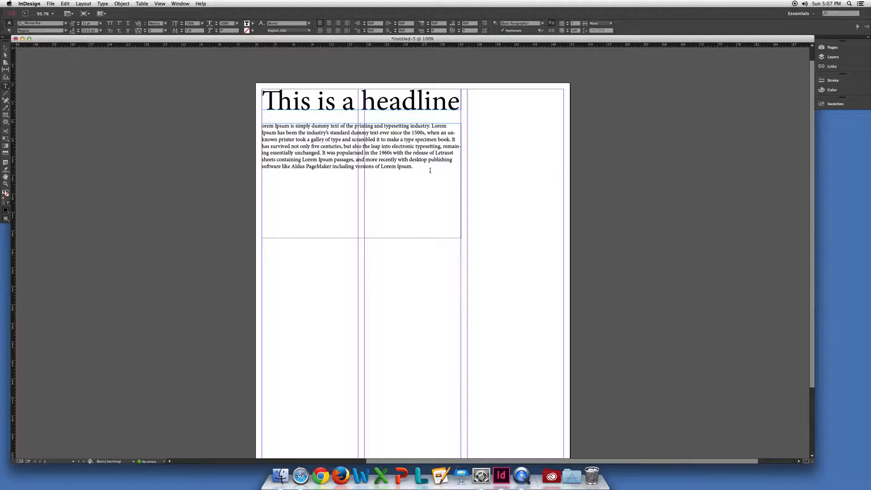
{"action": "key", "text": "super+v"}
{"action": "key", "text": "super+v"}
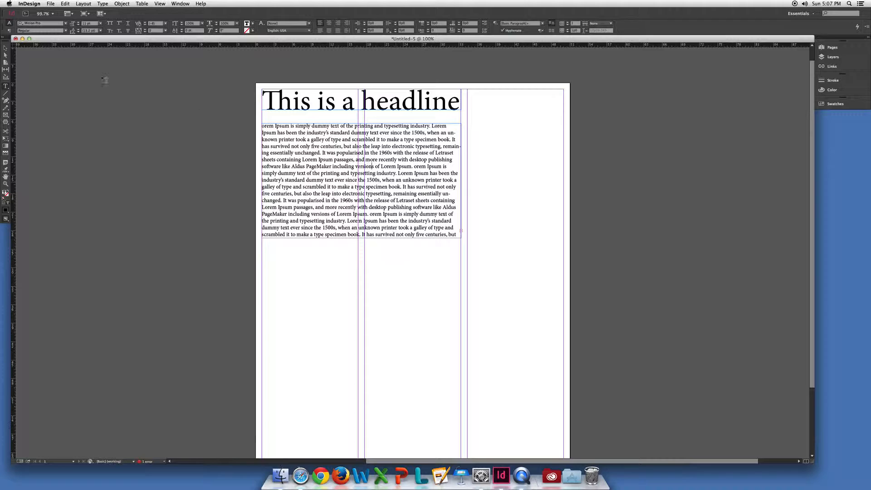
Preview the page without guides and frame edges, and return to the normal view with the body text frame selected
{"action": "left_click", "coordinate": [3, 48]}
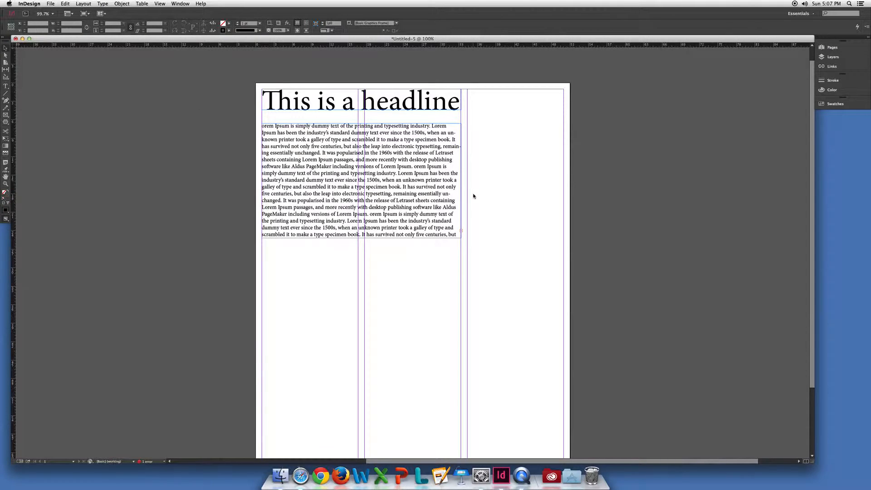
{"action": "key", "text": "w"}
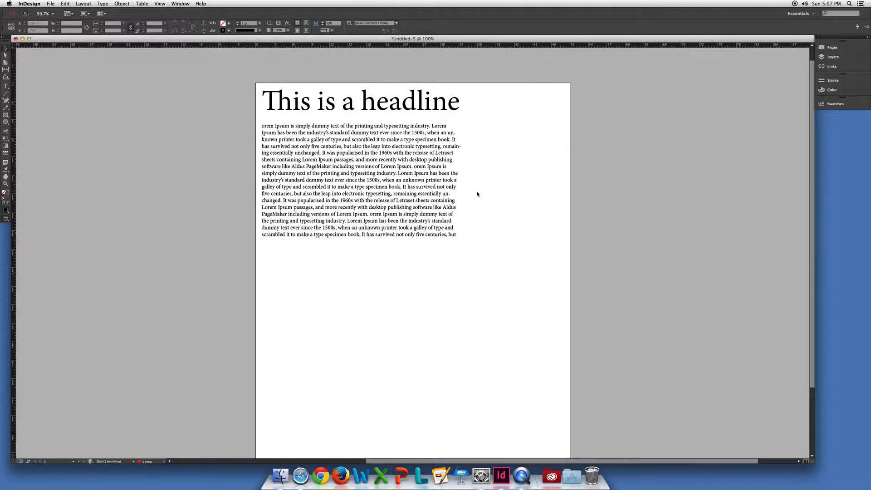
{"action": "double_click", "coordinate": [364, 174]}
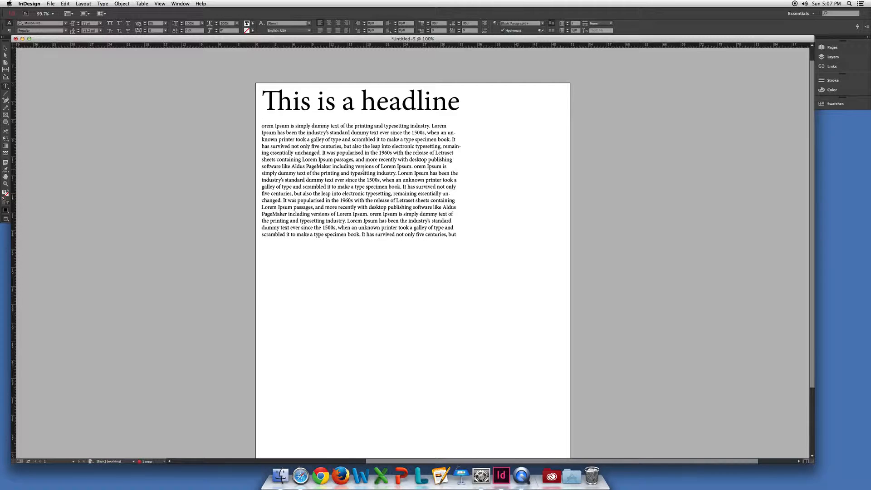
{"action": "left_click", "coordinate": [5, 48]}
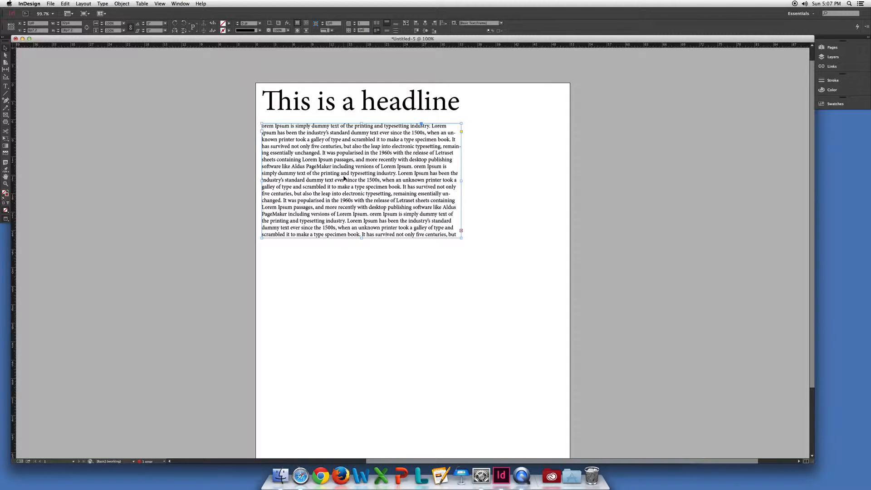
{"action": "key", "text": "w"}
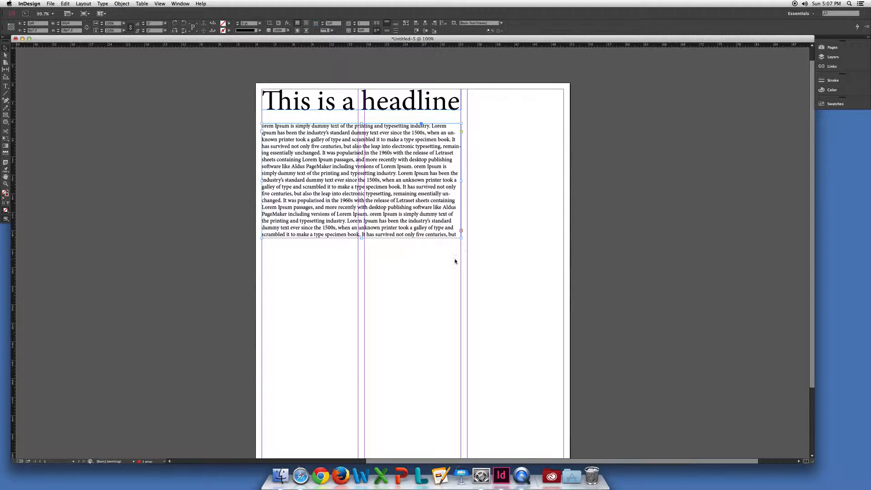
Split the body text frame into 2 columns and extend it downward until all of its text fits
{"action": "left_click", "coordinate": [360, 24]}
{"action": "type", "text": "2"}
{"action": "key", "text": "Return"}
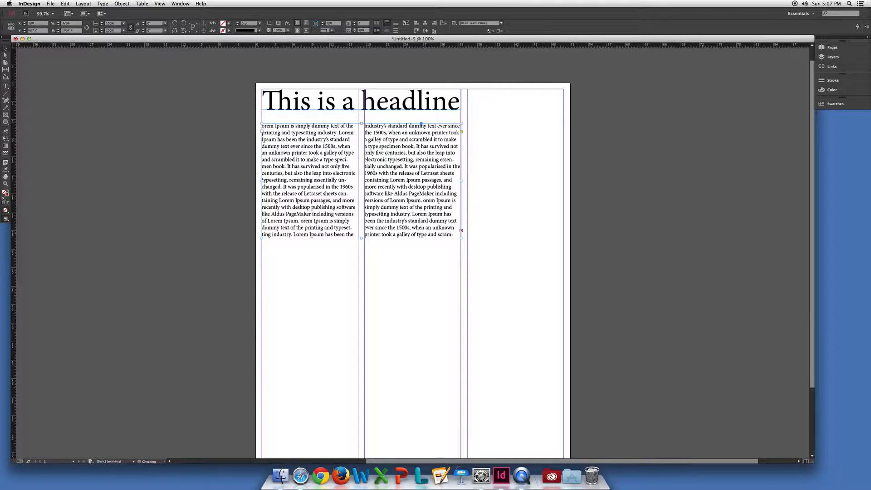
{"action": "left_click", "coordinate": [363, 239]}
{"action": "left_click_drag", "start_coordinate": [366, 240], "coordinate": [362, 283]}
{"action": "left_click", "coordinate": [389, 298]}
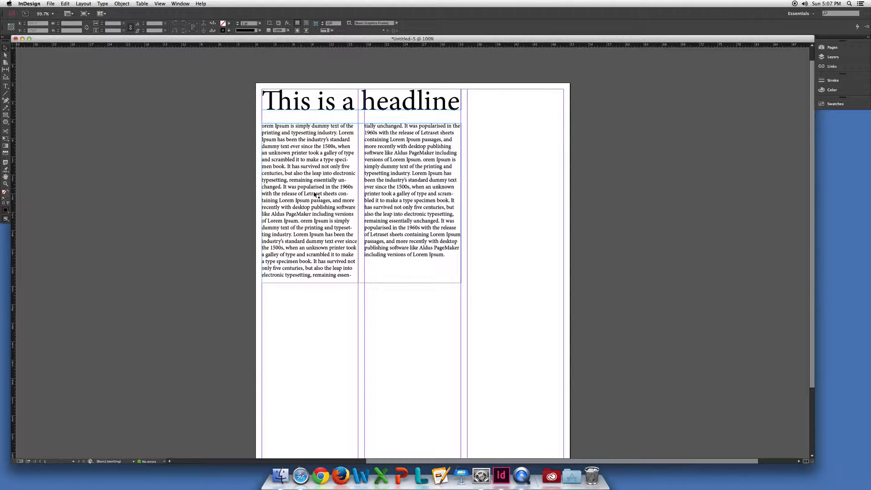
Try starting a new paragraph at "It was popularised" in the first body column, and remove the break
{"action": "left_click", "coordinate": [330, 172]}
{"action": "left_click", "coordinate": [329, 172]}
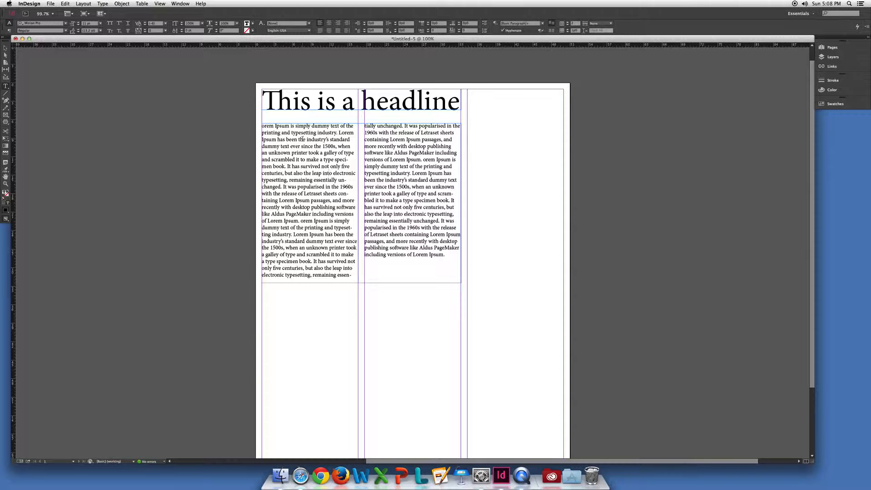
{"action": "left_click", "coordinate": [284, 186]}
{"action": "key", "text": "Return"}
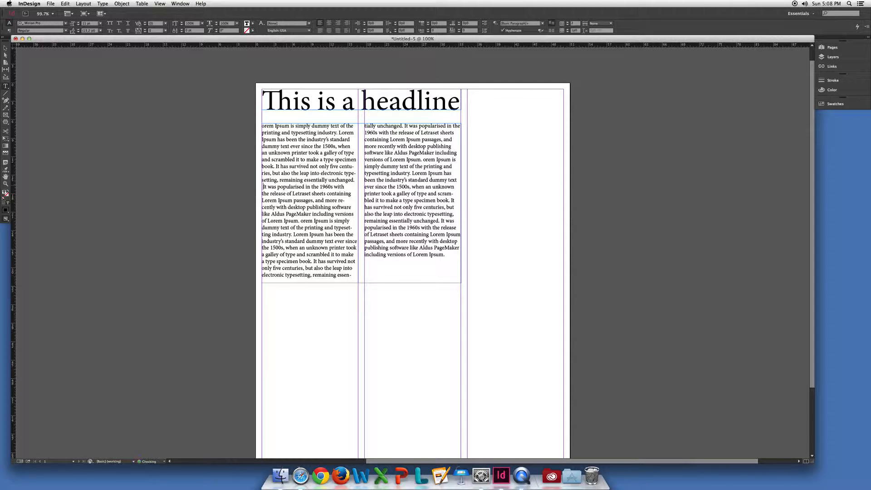
{"action": "key", "text": "BackSpace"}
{"action": "key", "text": "BackSpace"}
{"action": "key", "text": "BackSpace"}
{"action": "key", "text": "BackSpace"}
{"action": "key", "text": "BackSpace"}
{"action": "key", "text": "BackSpace"}
{"action": "key", "text": "BackSpace"}
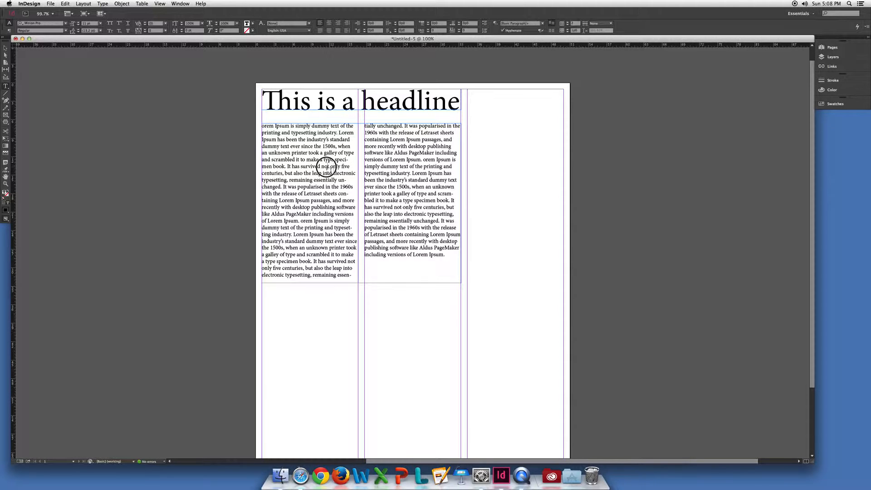
Apply a first-line left indent to all of the body text
{"action": "key", "text": "super+a"}
{"action": "left_click", "coordinate": [379, 221]}
{"action": "key", "text": "super+a"}
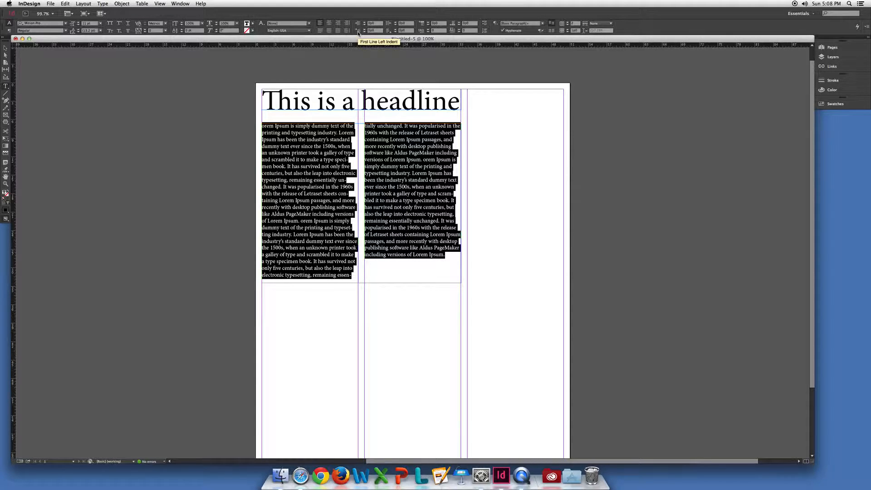
{"action": "left_click", "coordinate": [372, 30]}
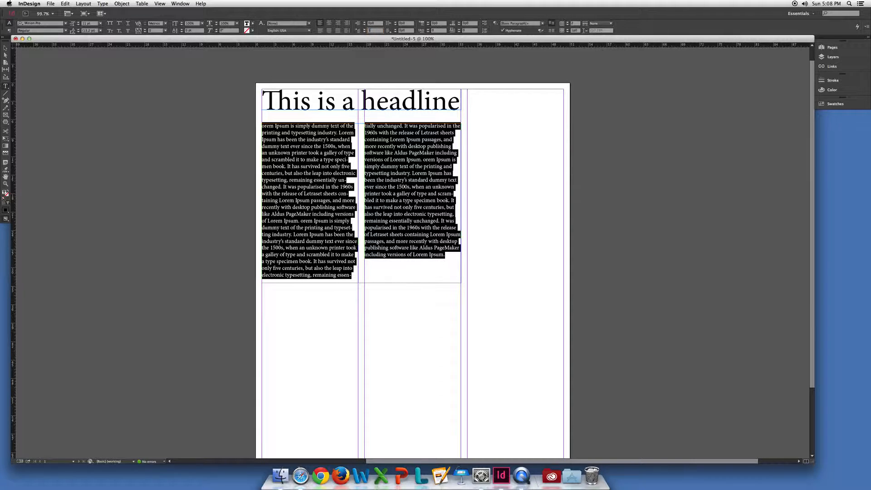
{"action": "key", "text": "Tab"}
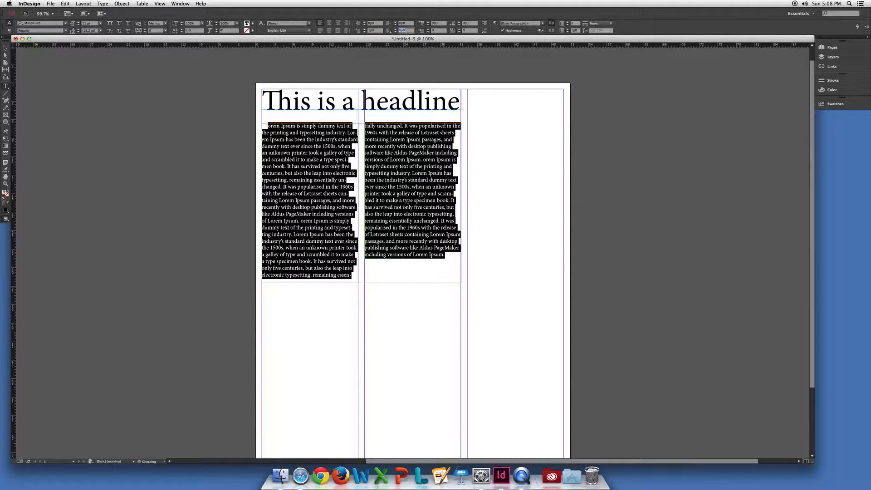
{"action": "left_click", "coordinate": [326, 212]}
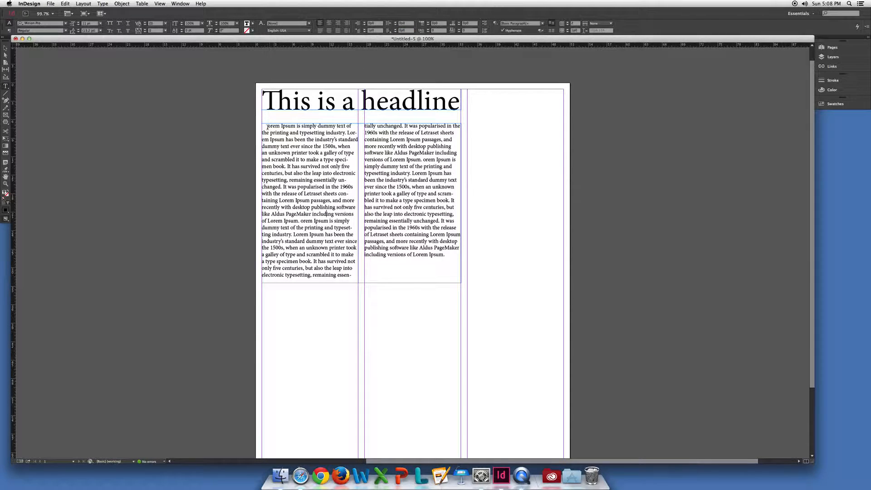
Add the missing "L" before the opening "orem" and start new paragraphs at "It was popularised" and at "Lorem Ipsum has been" in both columns
{"action": "type", "text": "L"}
{"action": "left_click", "coordinate": [267, 127]}
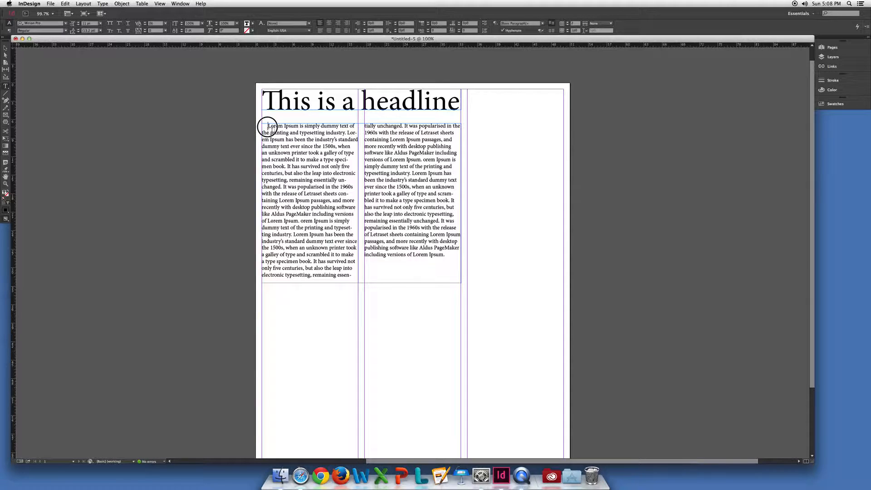
{"action": "left_click", "coordinate": [283, 186]}
{"action": "key", "text": "Return"}
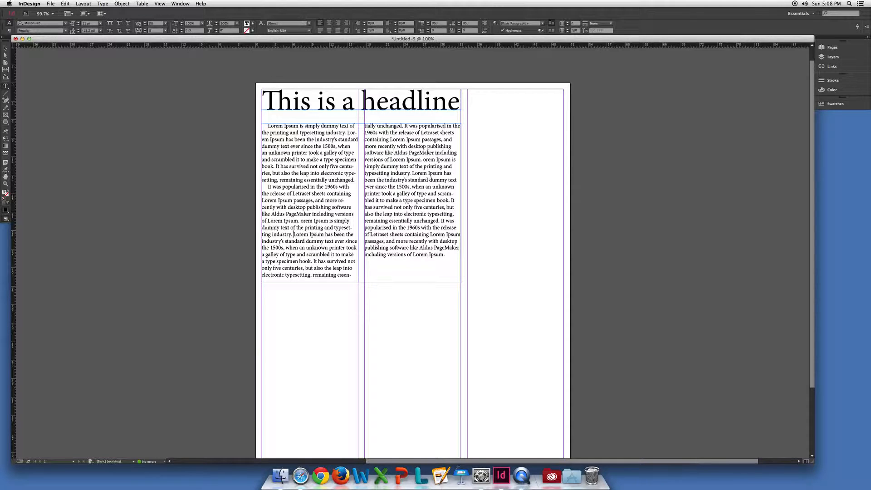
{"action": "key", "text": "Return"}
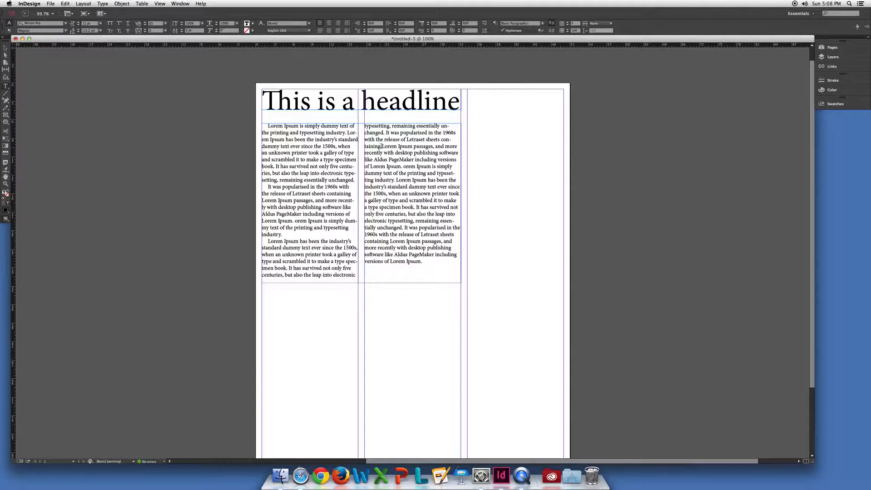
{"action": "left_click", "coordinate": [398, 180]}
{"action": "key", "text": "Return"}
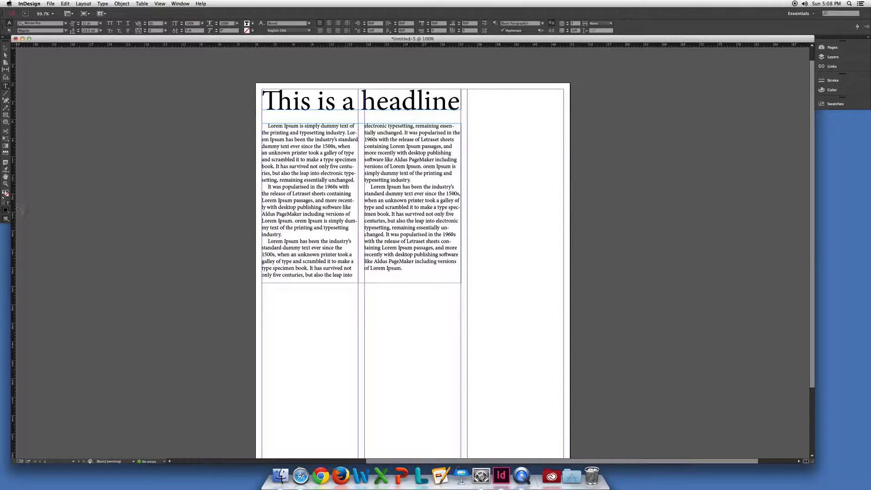
Shorten the body text frame to just below its last line and move it up close beneath the headline
{"action": "left_click", "coordinate": [5, 48]}
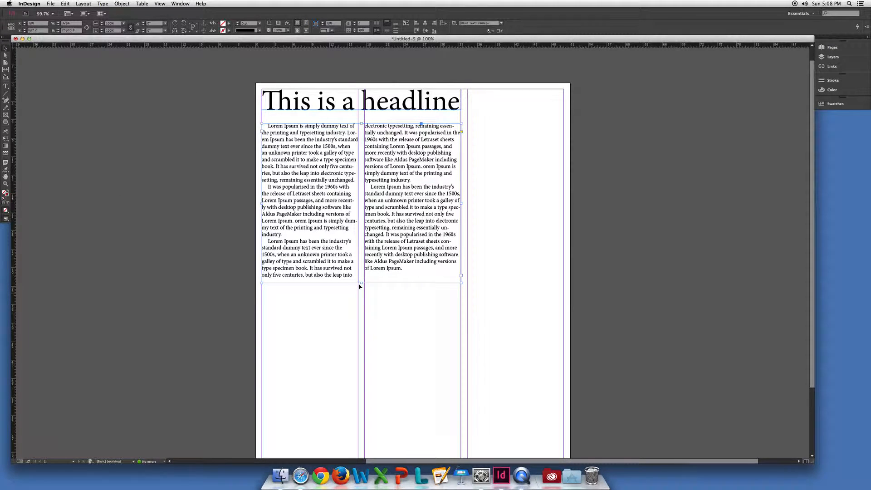
{"action": "left_click_drag", "start_coordinate": [362, 283], "coordinate": [362, 278]}
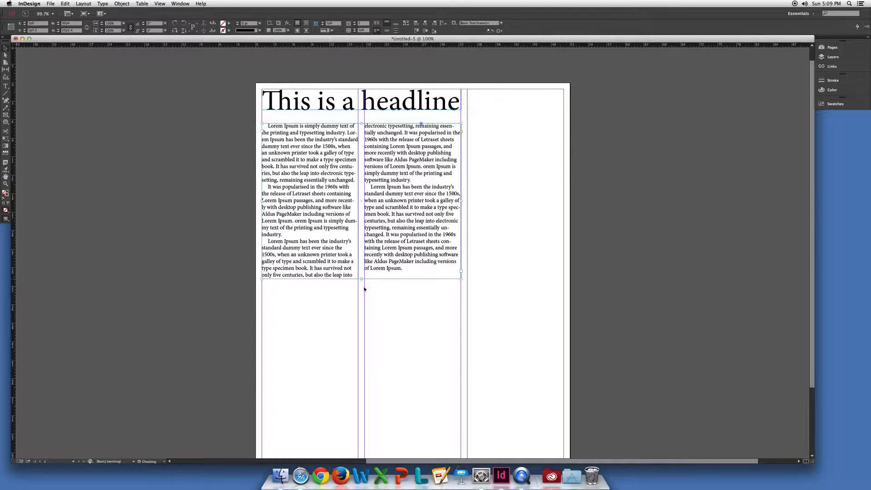
{"action": "left_click", "coordinate": [362, 294]}
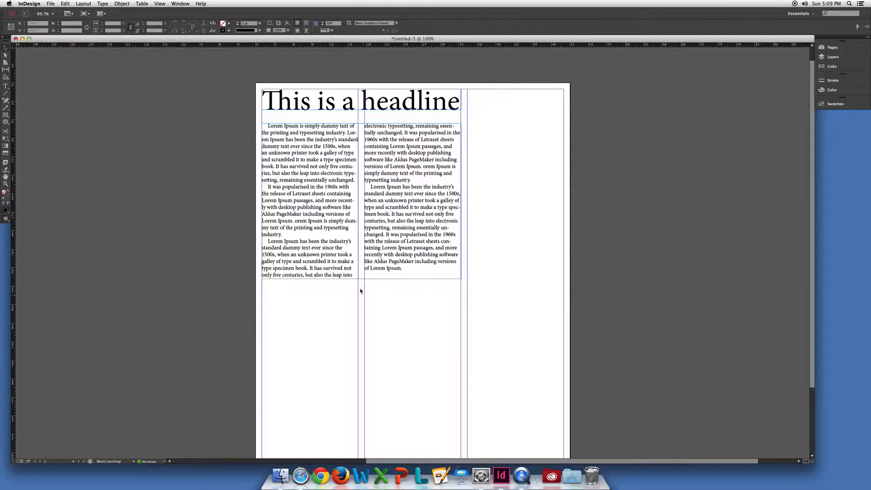
{"action": "left_click", "coordinate": [345, 243]}
{"action": "left_click_drag", "start_coordinate": [345, 244], "coordinate": [345, 236]}
{"action": "left_click", "coordinate": [361, 296]}
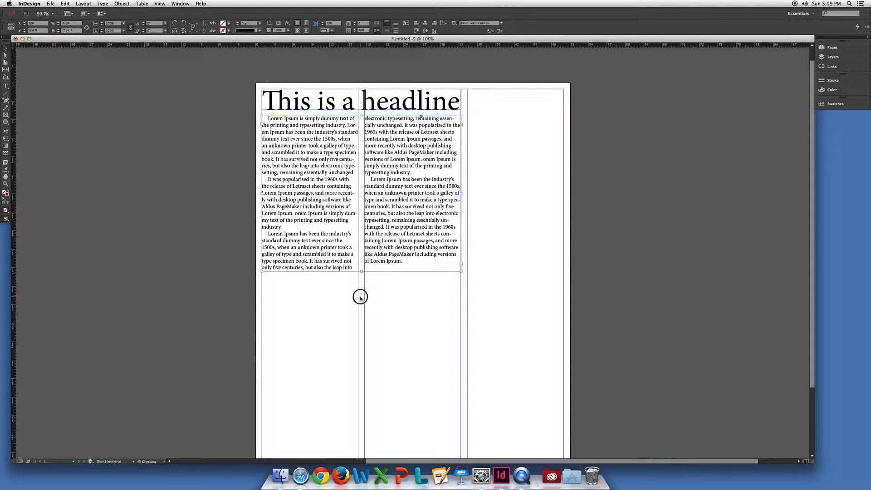
{"action": "key", "text": "w"}
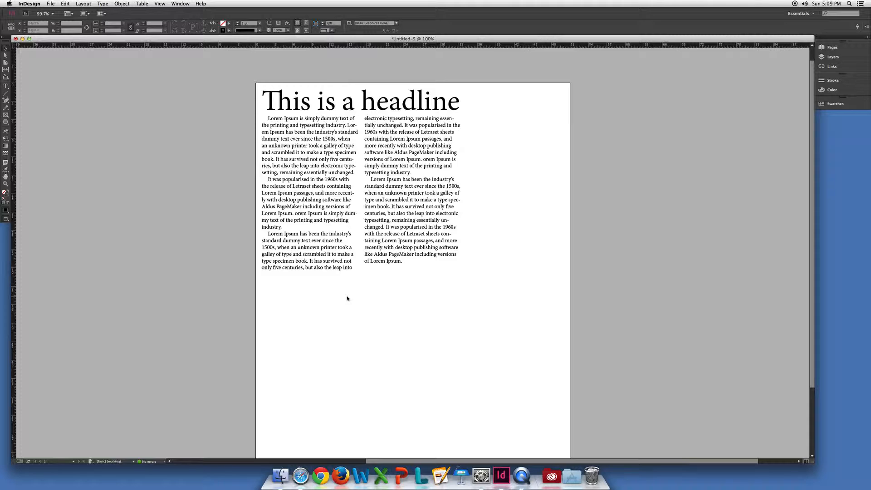
{"action": "key", "text": "w"}
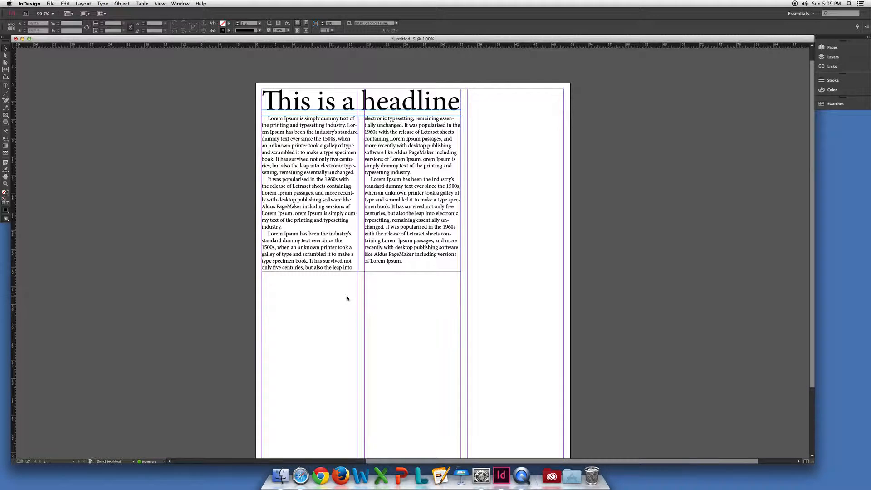
Move the body text frame down and add a two-column-wide text frame beneath the headline reading "Where is your subhead"
{"action": "left_click", "coordinate": [361, 194]}
{"action": "left_click_drag", "start_coordinate": [362, 194], "coordinate": [362, 221]}
{"action": "key", "text": "t"}
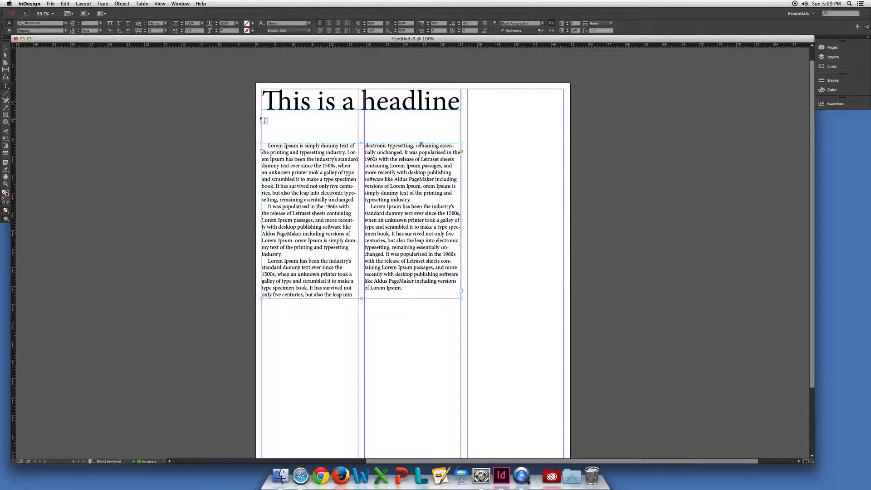
{"action": "left_click_drag", "start_coordinate": [262, 116], "coordinate": [461, 142]}
{"action": "type", "text": "W"}
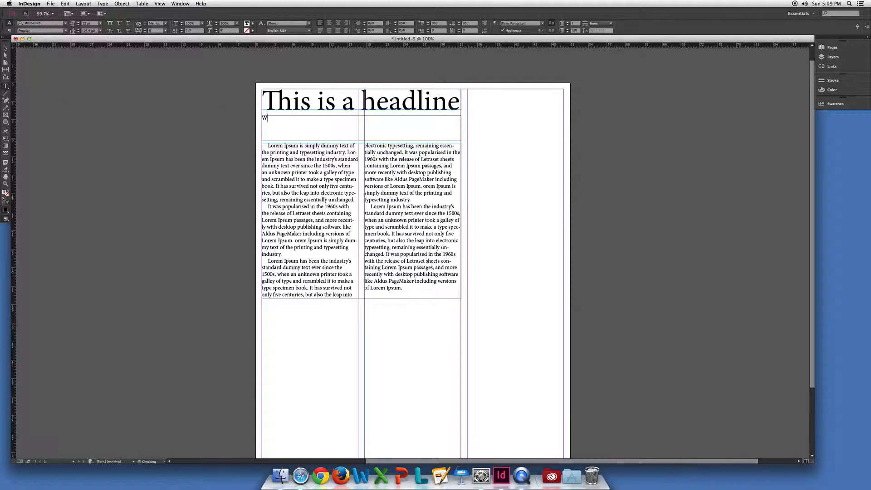
{"action": "type", "text": "here is your subhead"}
Set the type size of the whole subhead to 22 pt
{"action": "key", "text": "super+a"}
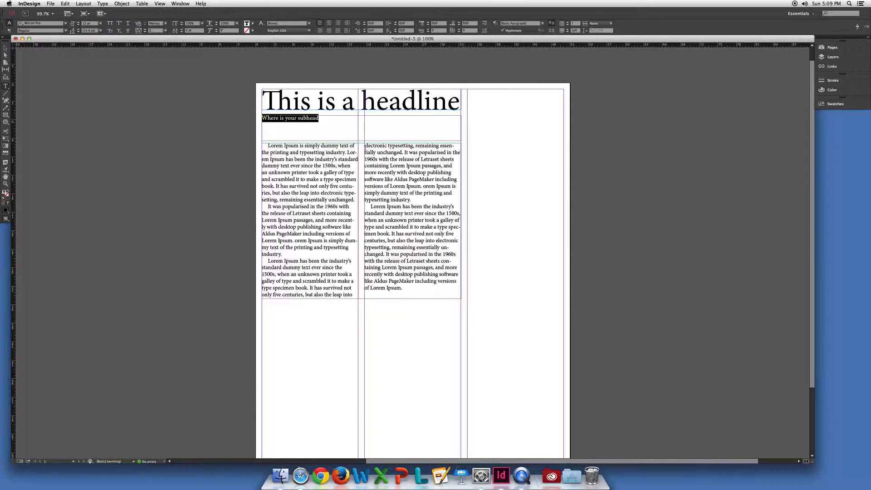
{"action": "double_click", "coordinate": [85, 23]}
{"action": "left_click", "coordinate": [87, 24]}
{"action": "type", "text": "22"}
{"action": "key", "text": "Return"}
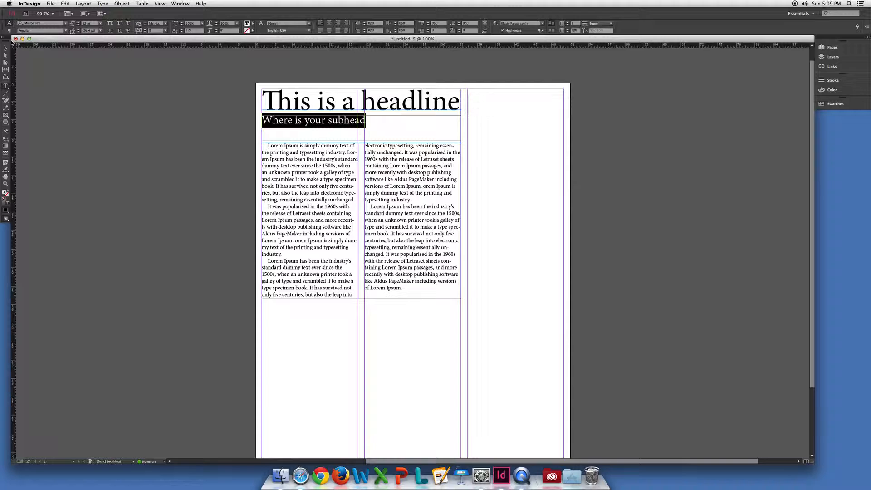
Append "with style sheets" to the subhead and fit its frame's height to the text
{"action": "left_click", "coordinate": [382, 121]}
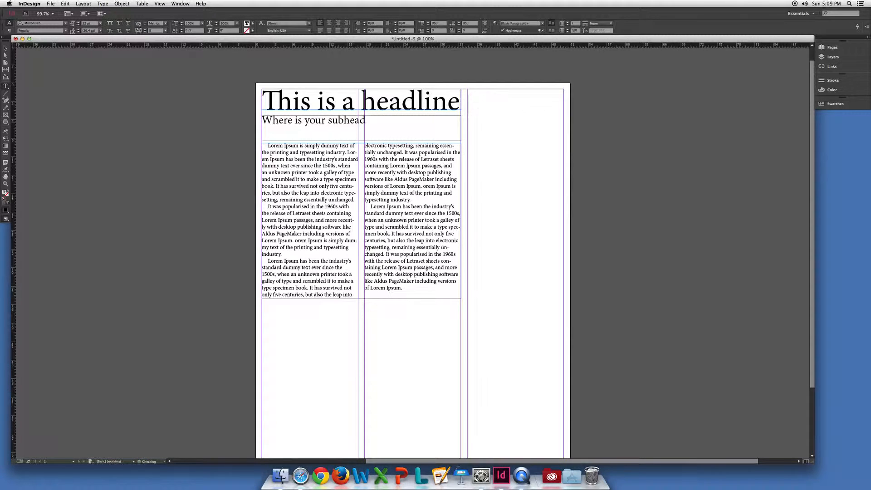
{"action": "type", "text": "with style sheets"}
{"action": "left_click", "coordinate": [5, 47]}
{"action": "double_click", "coordinate": [361, 141]}
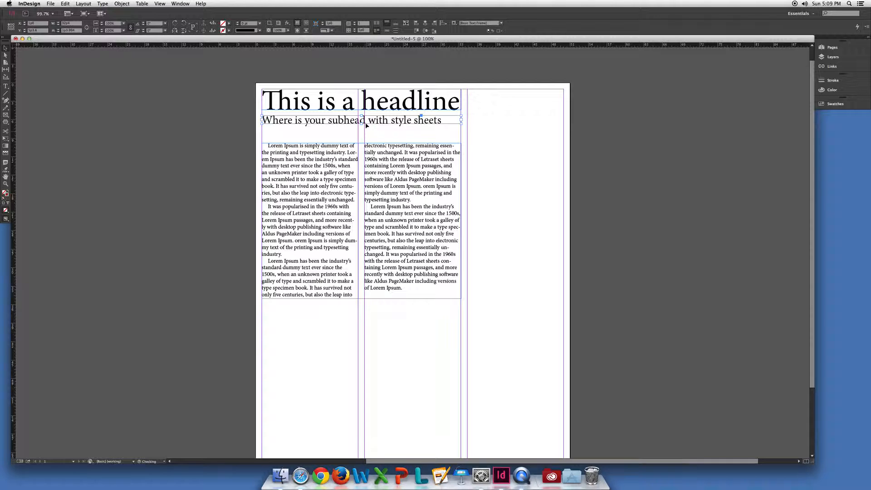
Reposition the subhead frame so that it sits tightly beneath the headline, leaving the gap above the body text
{"action": "left_click_drag", "start_coordinate": [384, 122], "coordinate": [384, 140]}
{"action": "double_click", "coordinate": [389, 101]}
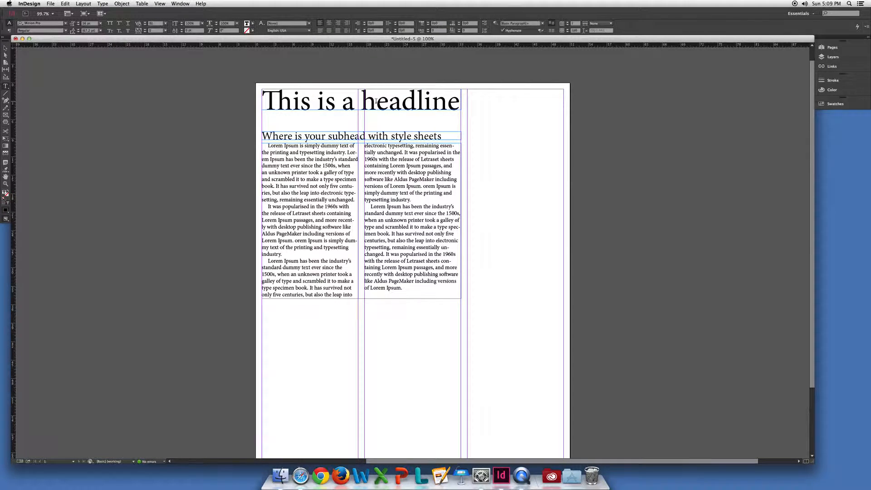
{"action": "left_click", "coordinate": [5, 47]}
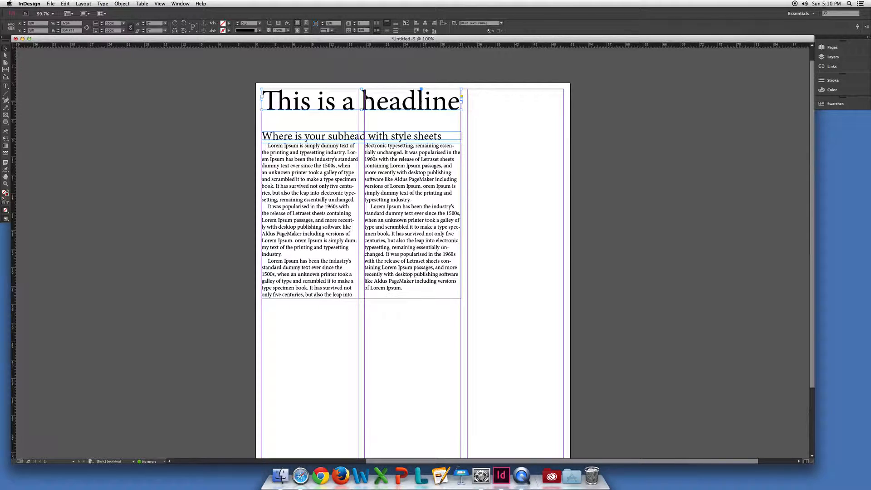
{"action": "left_click_drag", "start_coordinate": [369, 138], "coordinate": [369, 121]}
{"action": "left_click", "coordinate": [368, 125]}
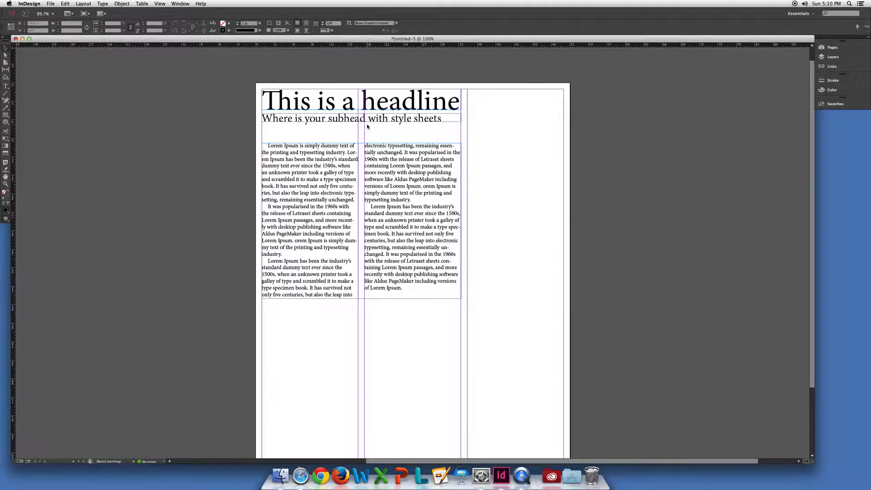
Preview the page without guides and examine the headline, subhead and body spacing at 125% magnification
{"action": "key", "text": "w"}
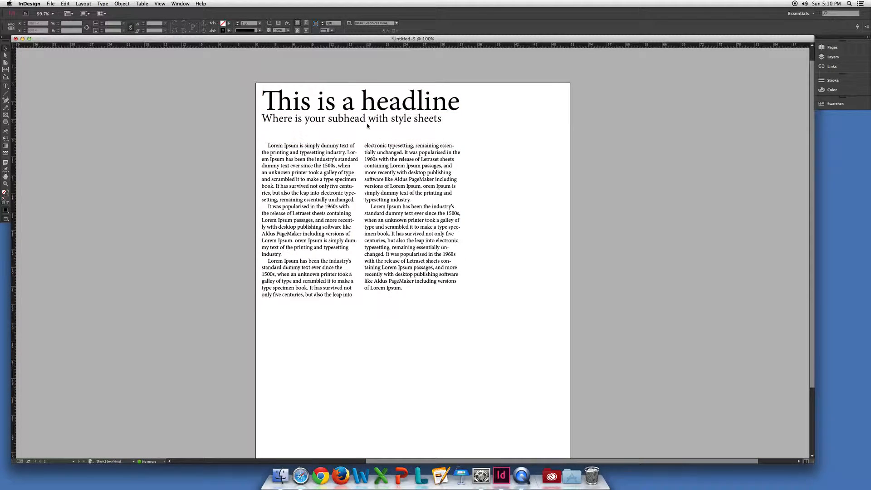
{"action": "left_click", "coordinate": [377, 159]}
{"action": "key", "text": "super+equal"}
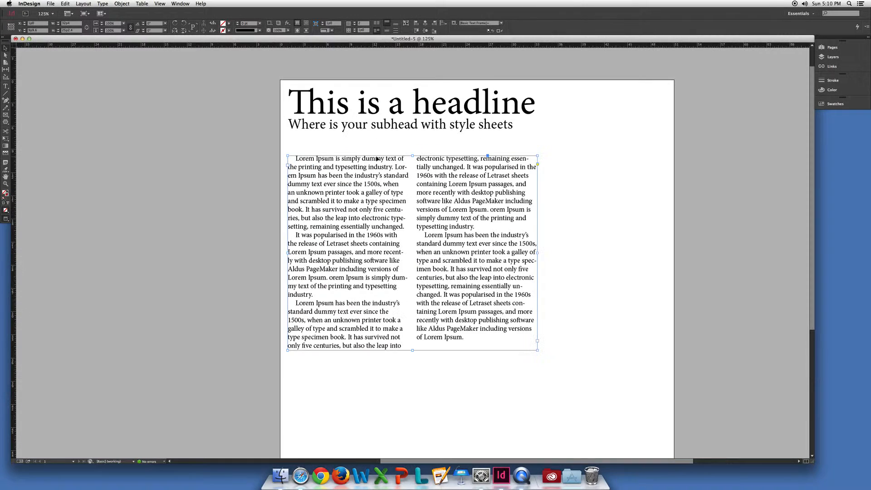
{"action": "left_click_drag", "start_coordinate": [374, 161], "coordinate": [344, 189]}
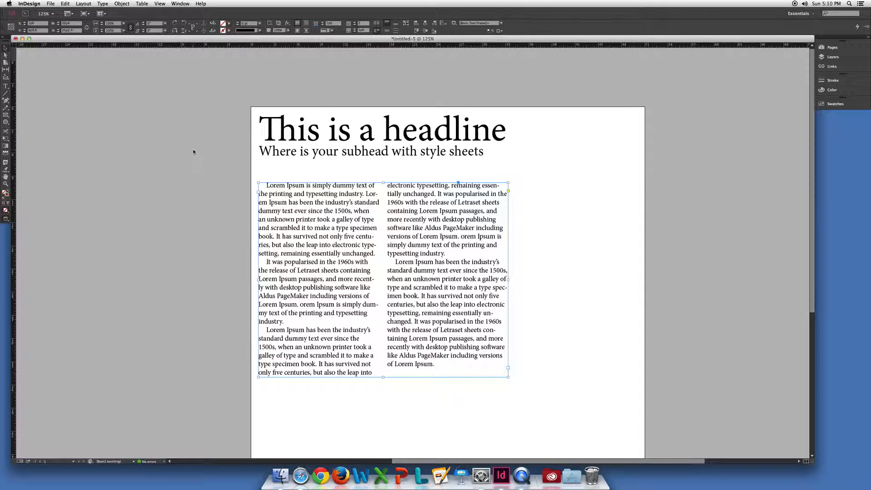
Draw a small rectangle at the top inner corner of the empty third column, 1p0 wide and 1p0 high, with no stroke
{"action": "key", "text": "w"}
{"action": "scroll", "coordinate": [505, 201], "scroll_direction": "right", "scroll_amount": 5}
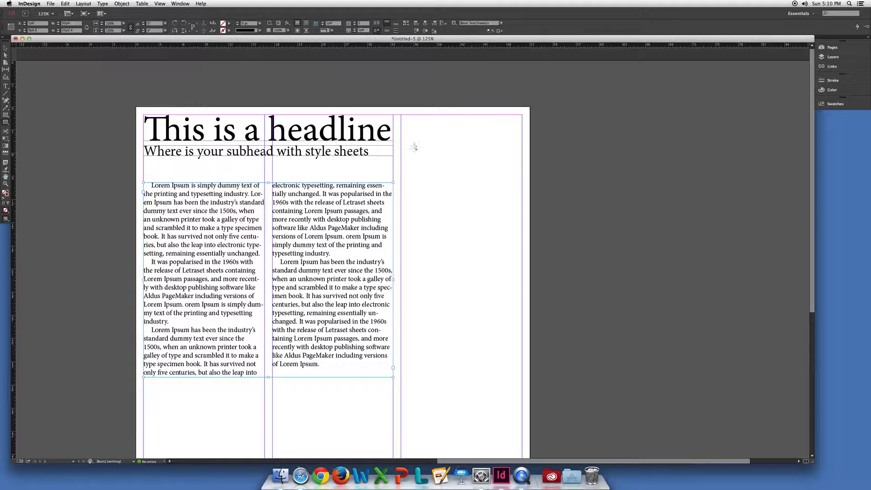
{"action": "left_click_drag", "start_coordinate": [402, 115], "coordinate": [415, 130]}
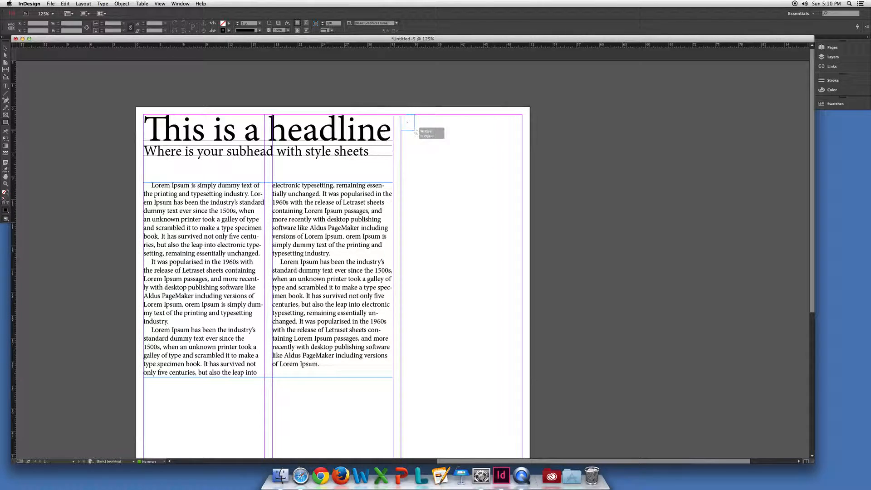
{"action": "left_click", "coordinate": [68, 23]}
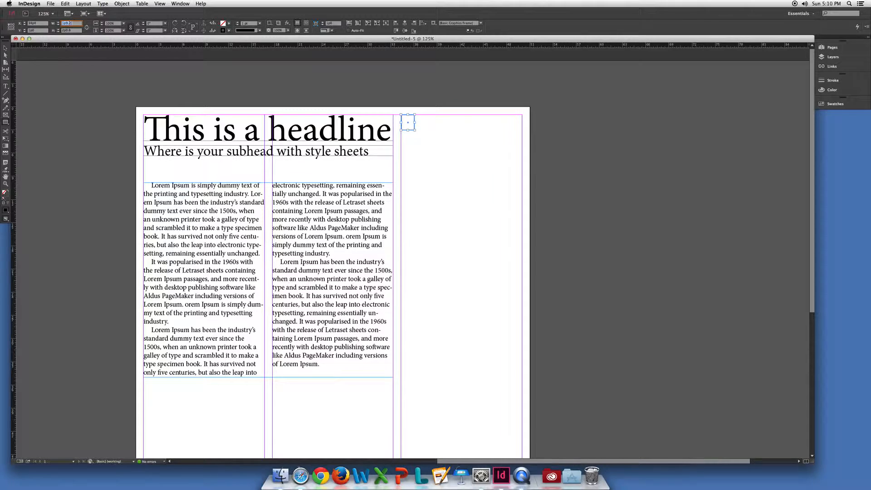
{"action": "type", "text": "1p0"}
{"action": "key", "text": "Tab"}
{"action": "type", "text": "1p0"}
{"action": "key", "text": "Return"}
{"action": "left_click", "coordinate": [229, 30]}
{"action": "left_click", "coordinate": [190, 45]}
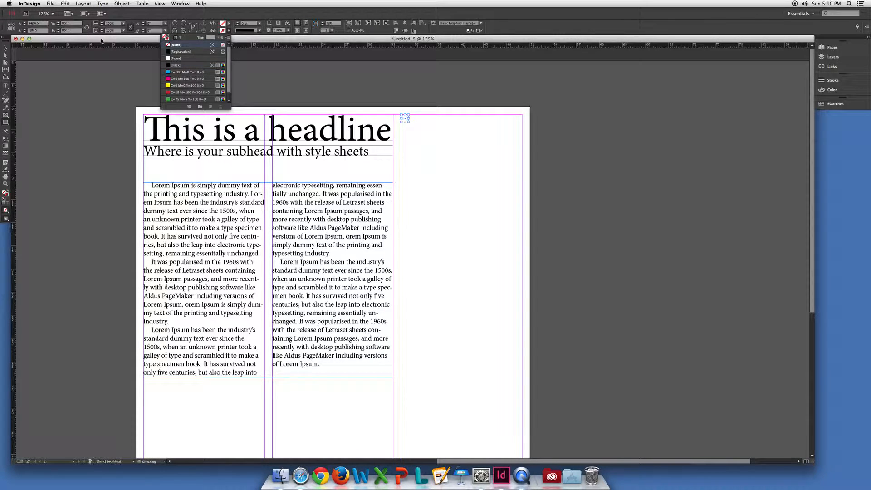
Set the small square's width and height to 1p again now that it has no stroke
{"action": "left_click", "coordinate": [5, 48]}
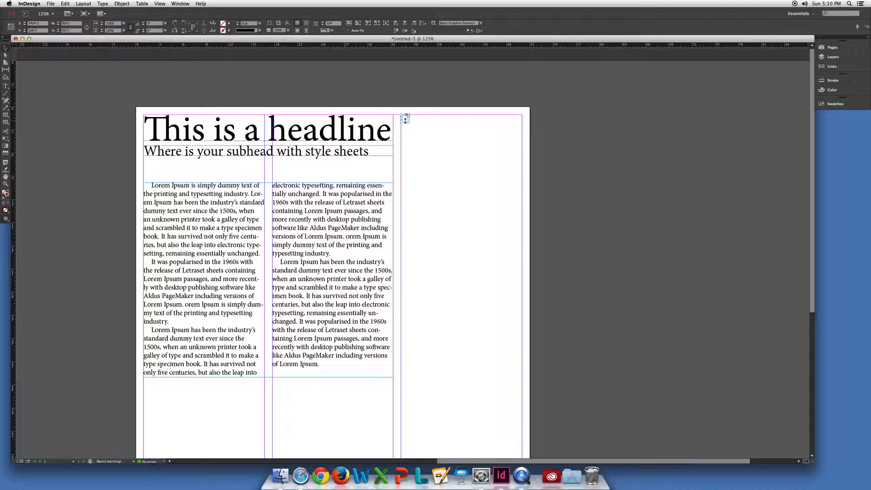
{"action": "left_click", "coordinate": [68, 24]}
{"action": "type", "text": "1p"}
{"action": "key", "text": "Tab"}
{"action": "type", "text": "1p"}
{"action": "key", "text": "Return"}
{"action": "left_click", "coordinate": [229, 30]}
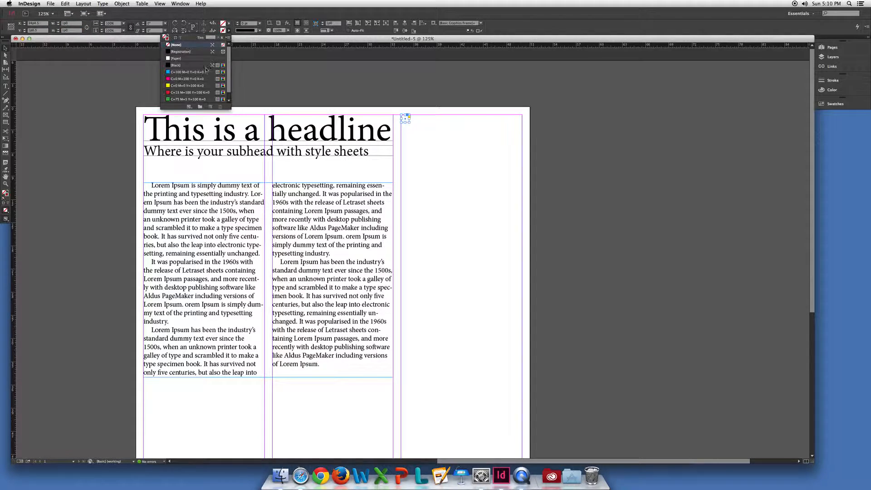
{"action": "left_click", "coordinate": [191, 73]}
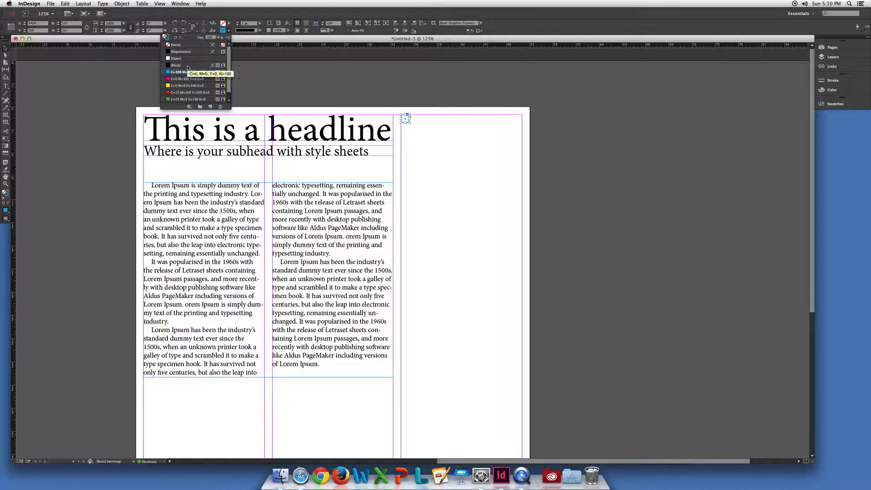
{"action": "left_click", "coordinate": [199, 45]}
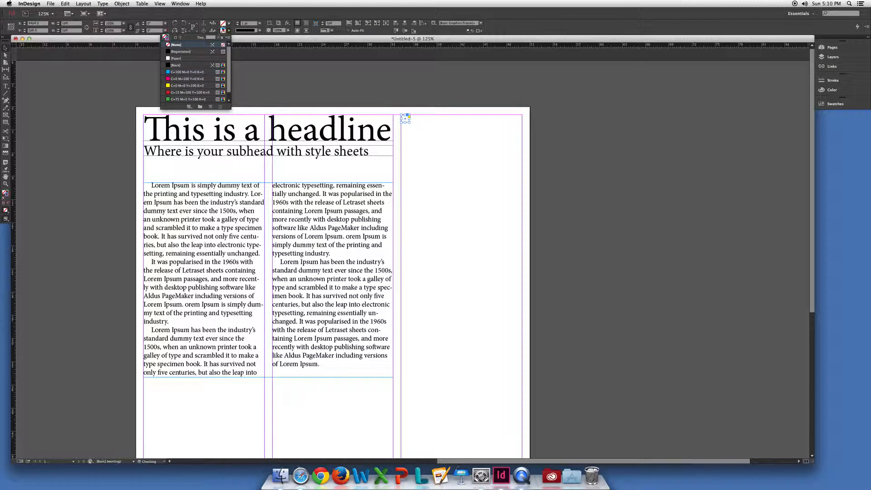
Fill the small square with the cyan swatch C=100 M=0 Y=0 K=0
{"action": "left_click", "coordinate": [229, 22]}
{"action": "left_click", "coordinate": [191, 65]}
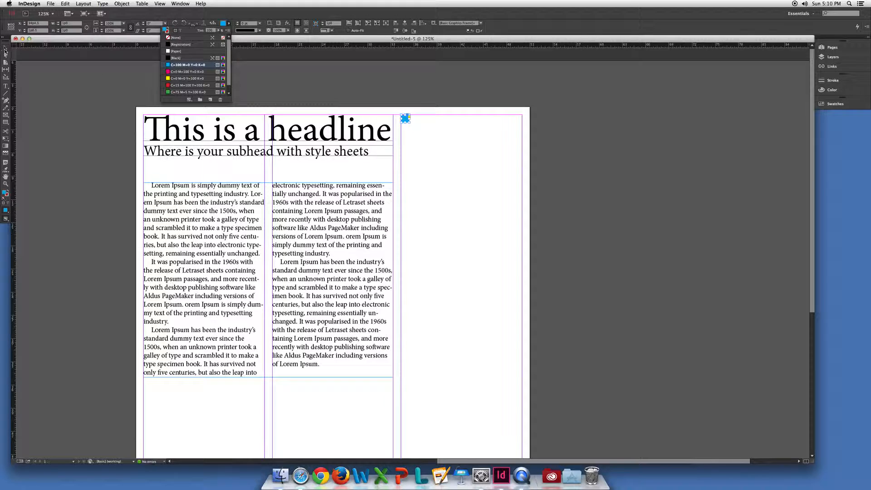
{"action": "left_click", "coordinate": [407, 124]}
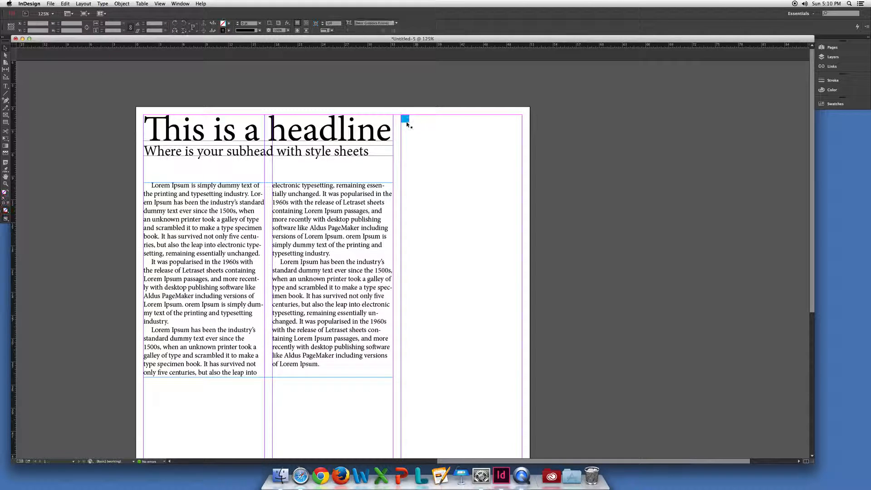
{"action": "key", "text": "ctrl+v"}
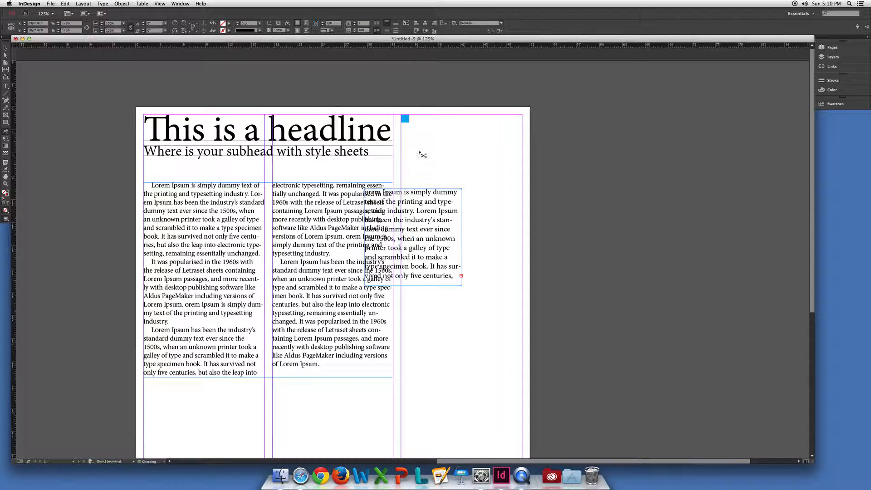
{"action": "key", "text": "v"}
{"action": "key", "text": "Delete"}
Copy the small cyan square, paste a duplicate and place it just below the original in the third column
{"action": "left_click", "coordinate": [404, 121]}
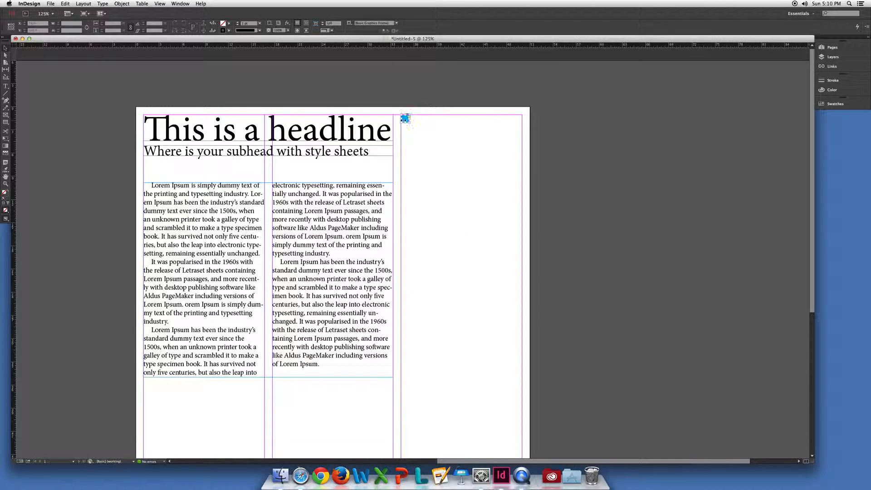
{"action": "left_click", "coordinate": [70, 4]}
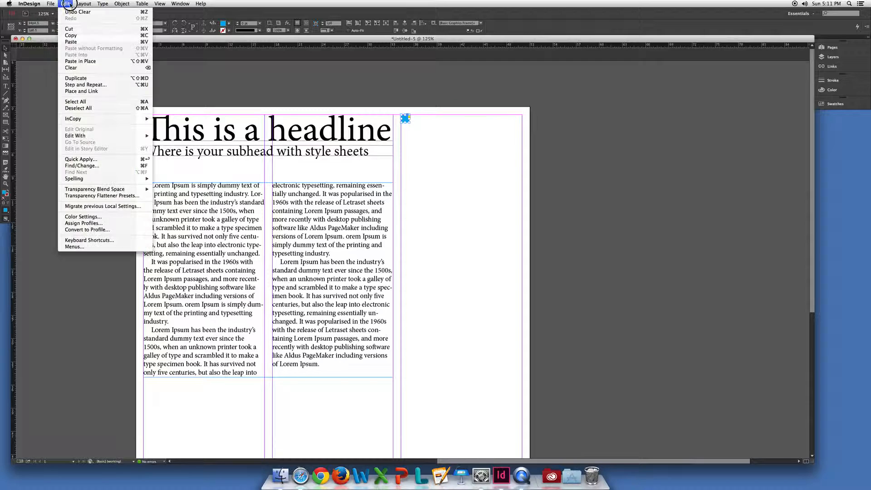
{"action": "left_click", "coordinate": [87, 35]}
{"action": "left_click", "coordinate": [66, 5]}
{"action": "left_click", "coordinate": [86, 42]}
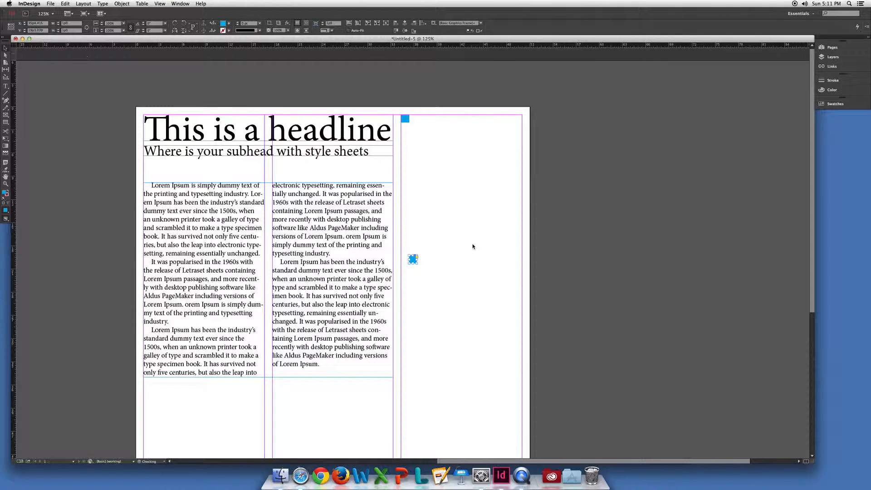
{"action": "left_click", "coordinate": [408, 185]}
{"action": "left_click_drag", "start_coordinate": [413, 259], "coordinate": [406, 135]}
Set the duplicate square's width and height to 2p0 and move it to the outer top corner of the third column
{"action": "type", "text": "2p0"}
{"action": "key", "text": "Tab"}
{"action": "type", "text": "2p0"}
{"action": "key", "text": "Return"}
{"action": "left_click_drag", "start_coordinate": [408, 140], "coordinate": [514, 121]}
Place the one-pica square in the gap between headline and subhead and preview the page without guides at 150%
{"action": "left_click", "coordinate": [405, 119]}
{"action": "left_click_drag", "start_coordinate": [405, 120], "coordinate": [272, 145]}
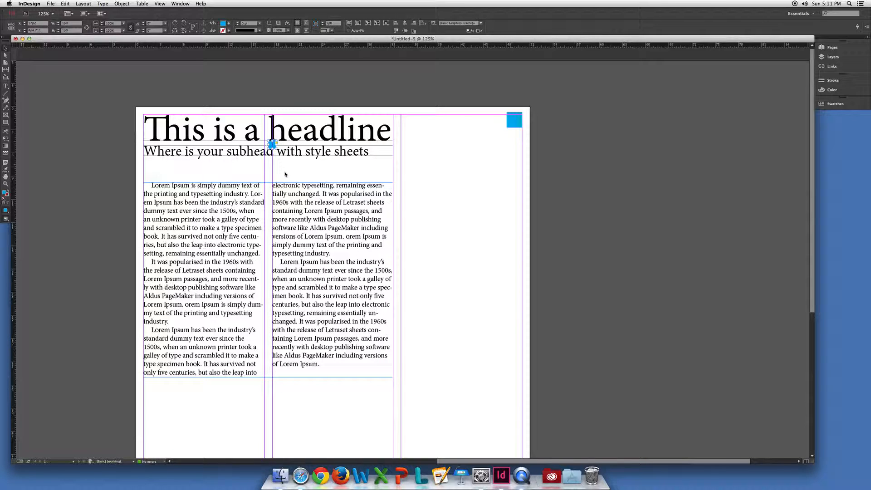
{"action": "left_click", "coordinate": [287, 171]}
{"action": "key", "text": "w"}
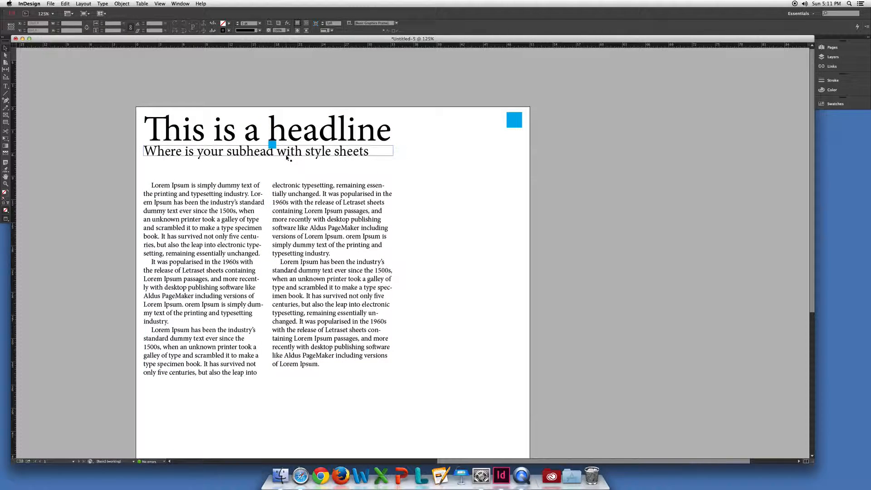
{"action": "key", "text": "super+equal"}
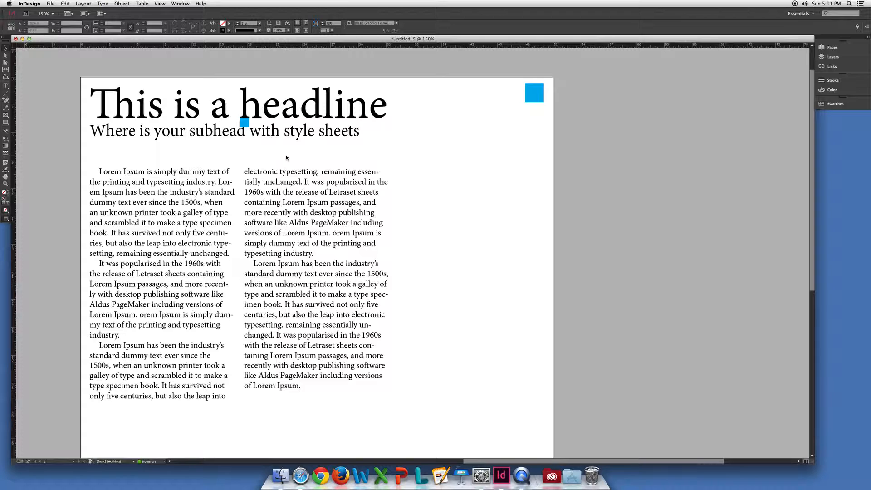
Move the one-pica square directly beneath the subhead and bring the body text frame up to the square's lower edge
{"action": "left_click", "coordinate": [245, 122]}
{"action": "left_click_drag", "start_coordinate": [244, 122], "coordinate": [160, 157]}
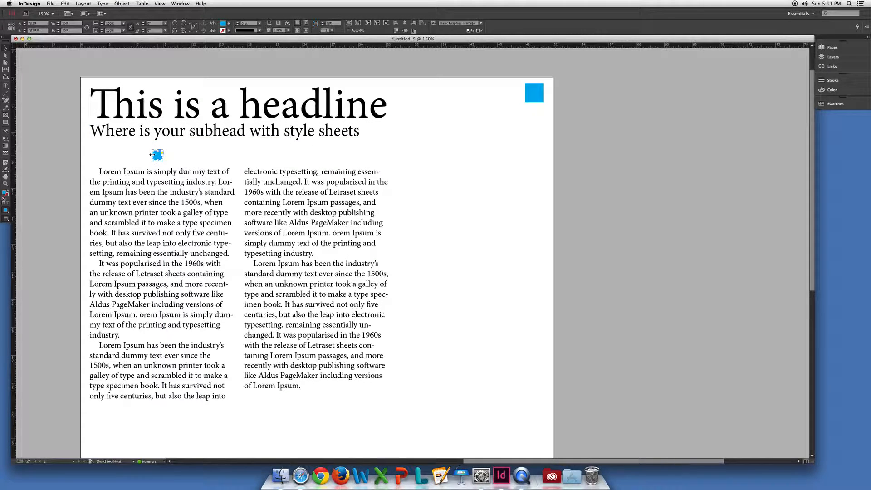
{"action": "left_click_drag", "start_coordinate": [155, 154], "coordinate": [246, 86]}
{"action": "left_click_drag", "start_coordinate": [333, 90], "coordinate": [246, 147]}
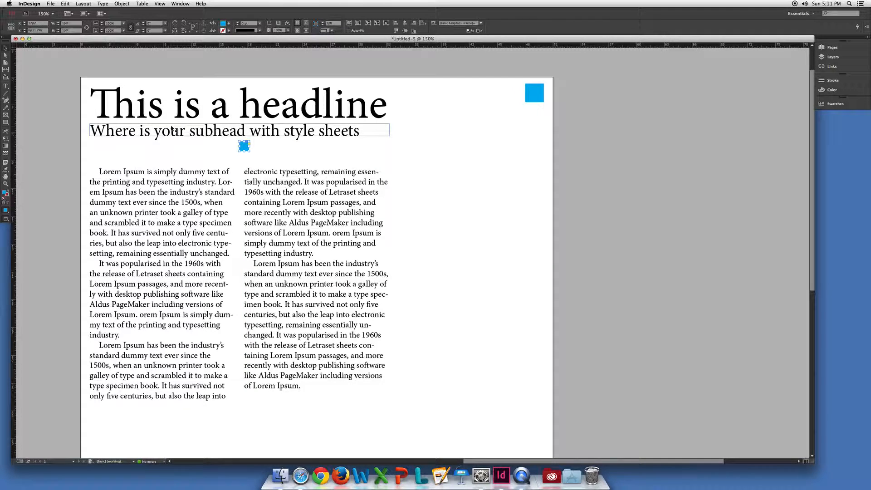
{"action": "left_click_drag", "start_coordinate": [244, 145], "coordinate": [244, 141]}
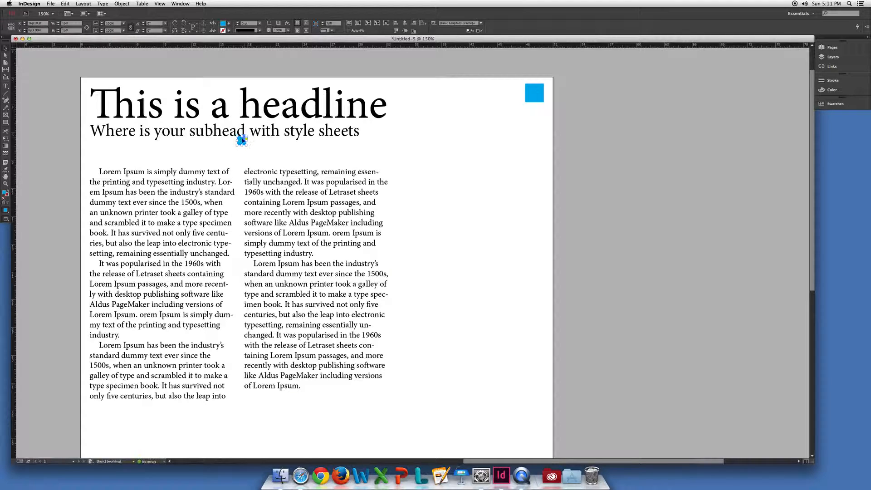
{"action": "left_click_drag", "start_coordinate": [272, 214], "coordinate": [270, 191]}
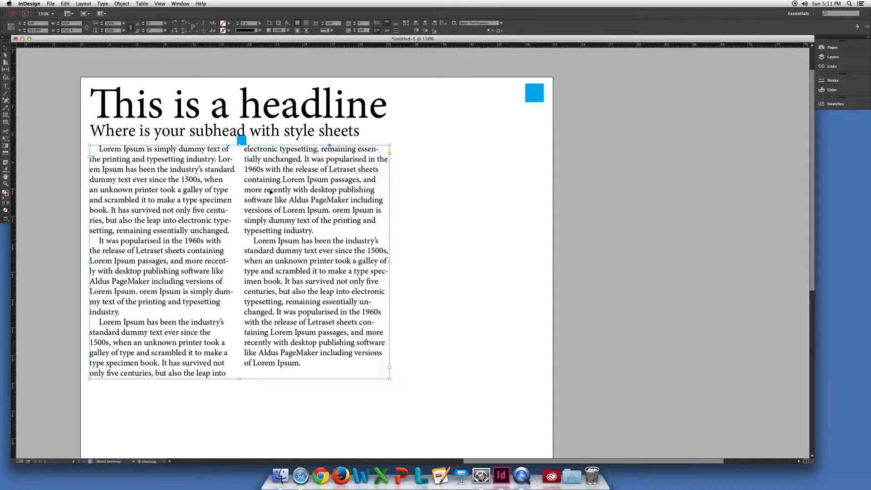
Compare the one-pica square with the column gutter with guides shown, and move it back between the headline and subhead
{"action": "key", "text": "w"}
{"action": "left_click", "coordinate": [411, 156]}
{"action": "left_click", "coordinate": [249, 149]}
{"action": "left_click", "coordinate": [242, 141]}
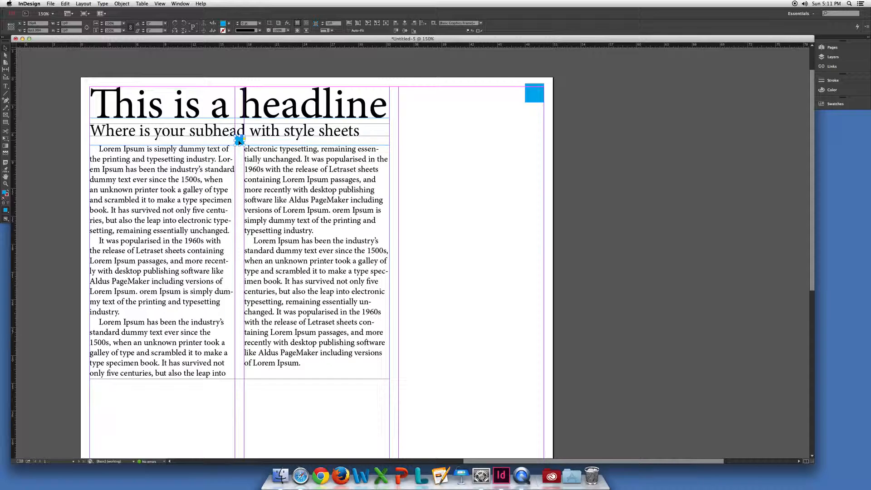
{"action": "left_click_drag", "start_coordinate": [239, 141], "coordinate": [220, 122]}
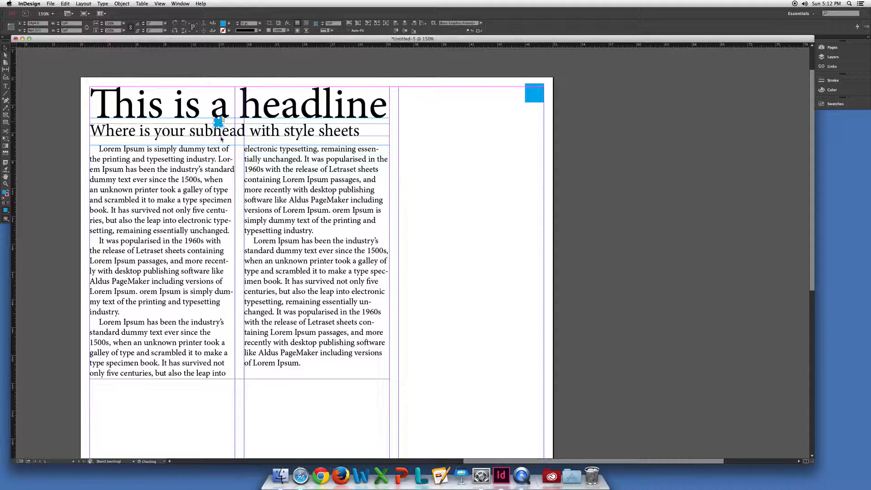
{"action": "left_click", "coordinate": [249, 132], "text": "shift"}
{"action": "left_click", "coordinate": [420, 161]}
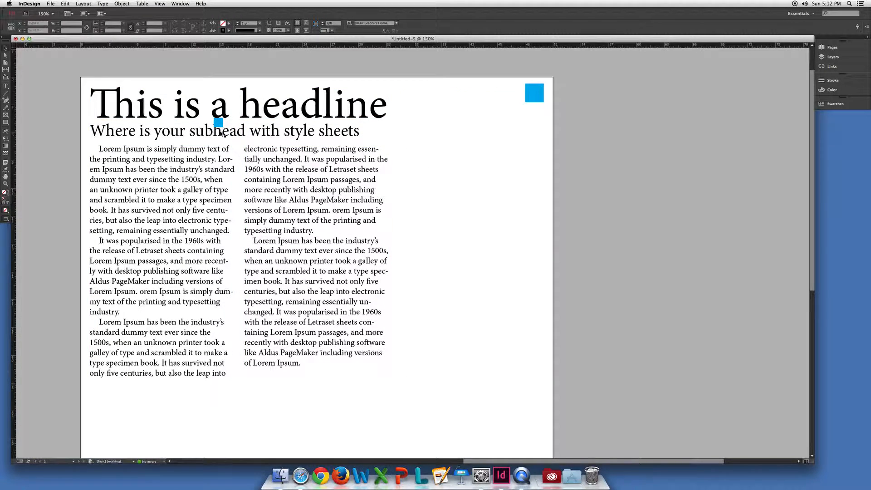
Move the subhead and body text frames down together slightly so the one-pica square fits above the subhead
{"action": "left_click", "coordinate": [221, 132]}
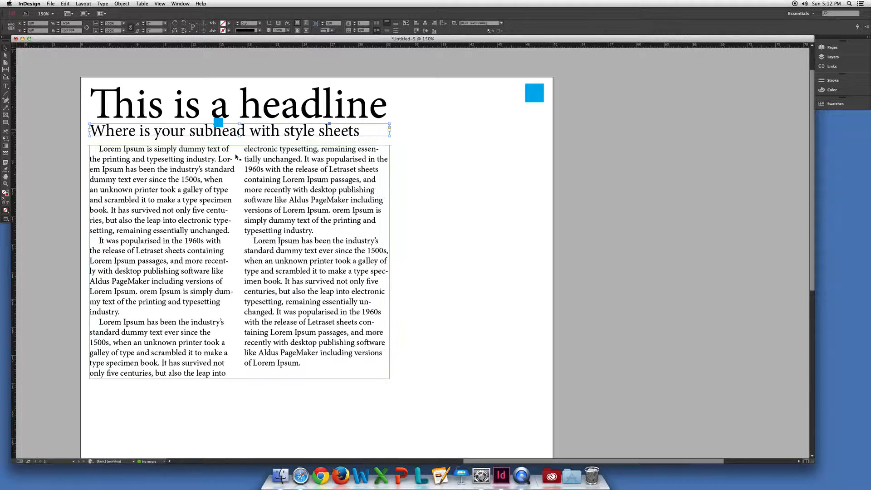
{"action": "left_click", "coordinate": [203, 169], "text": "shift"}
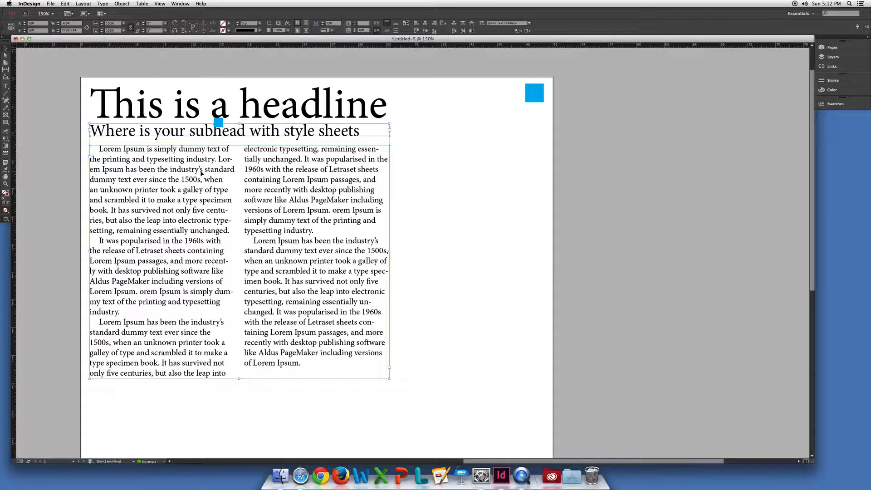
{"action": "left_click_drag", "start_coordinate": [202, 172], "coordinate": [203, 176]}
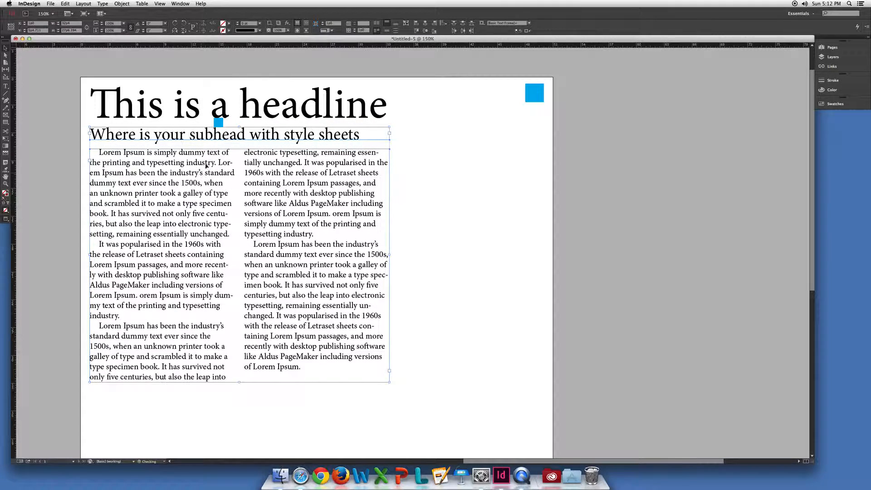
{"action": "left_click", "coordinate": [219, 136], "text": "shift"}
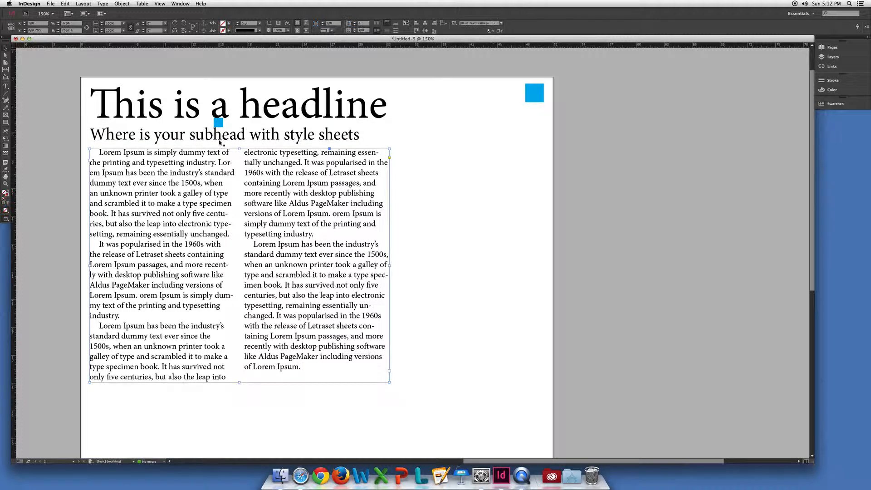
Move the one-pica square off the text into the empty third column and deselect it
{"action": "left_click", "coordinate": [219, 122]}
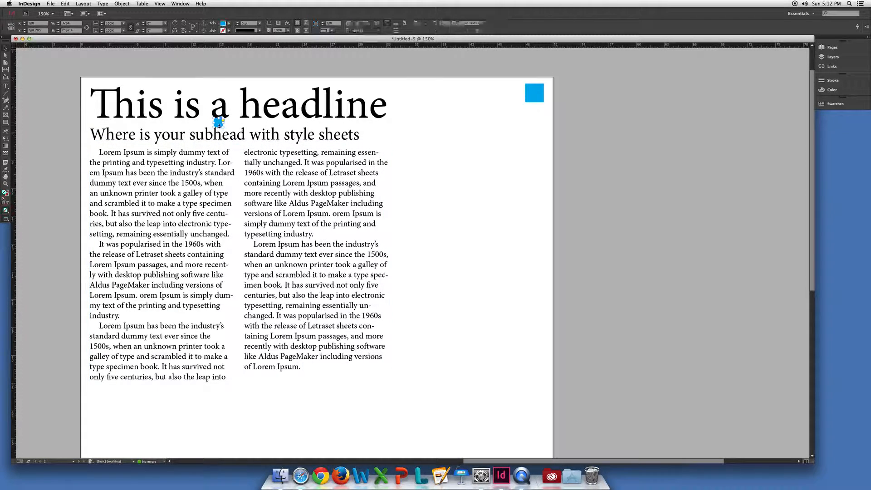
{"action": "left_click_drag", "start_coordinate": [219, 124], "coordinate": [436, 125]}
{"action": "left_click", "coordinate": [433, 162]}
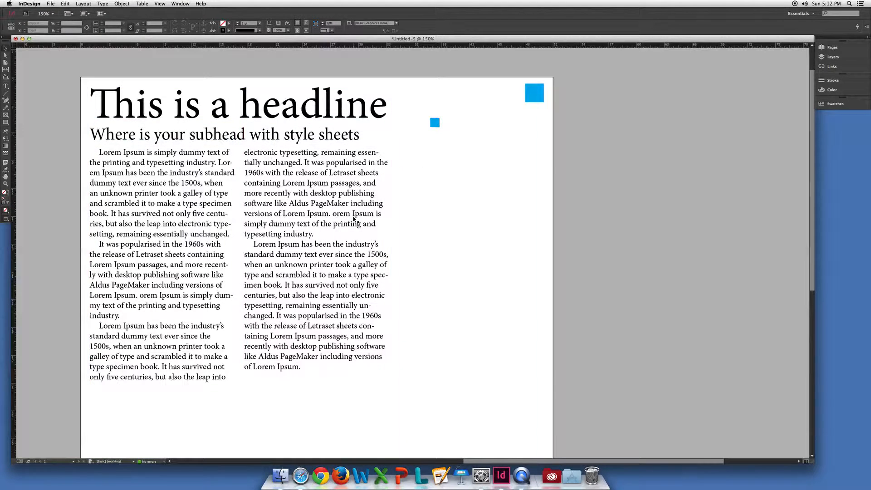
Fit the whole page in view and justify all the body text with the last line aligned left
{"action": "key", "text": "super+0"}
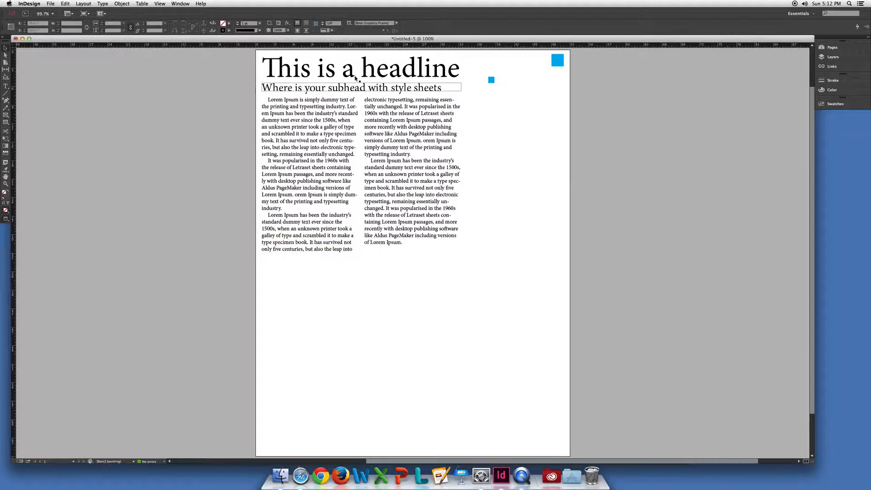
{"action": "double_click", "coordinate": [342, 142]}
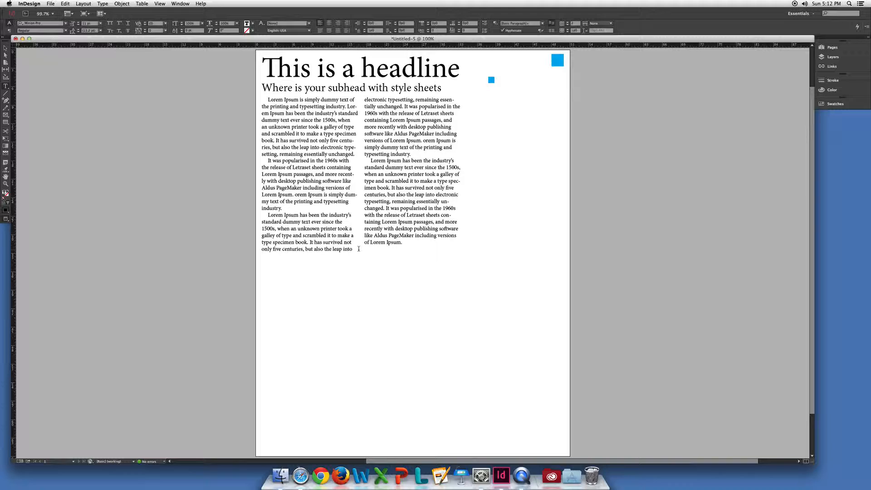
{"action": "left_click_drag", "start_coordinate": [354, 251], "coordinate": [439, 248]}
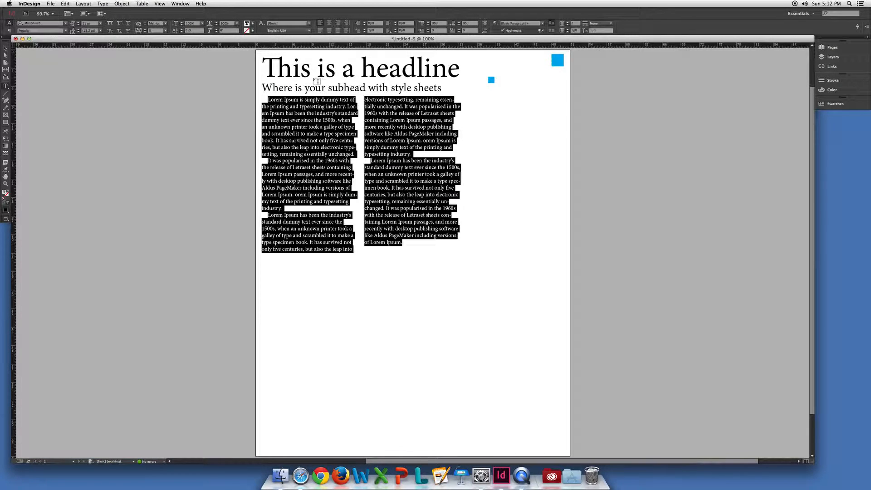
{"action": "left_click", "coordinate": [321, 30]}
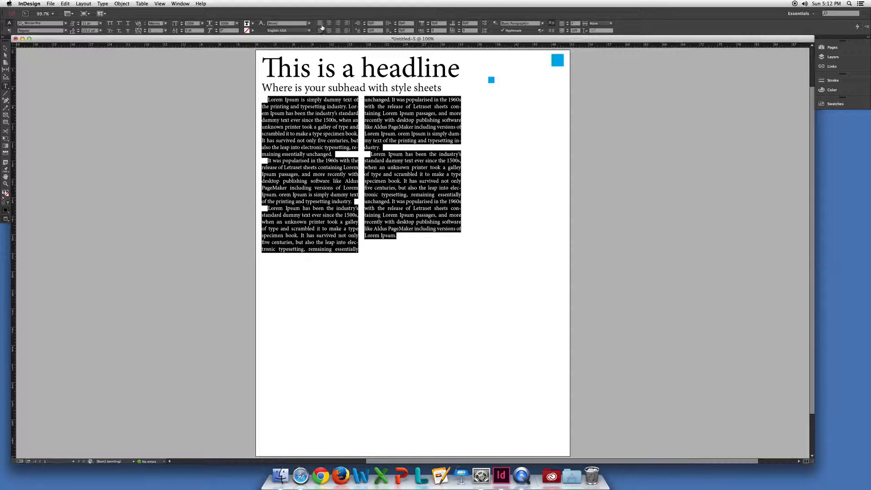
{"action": "left_click", "coordinate": [5, 45]}
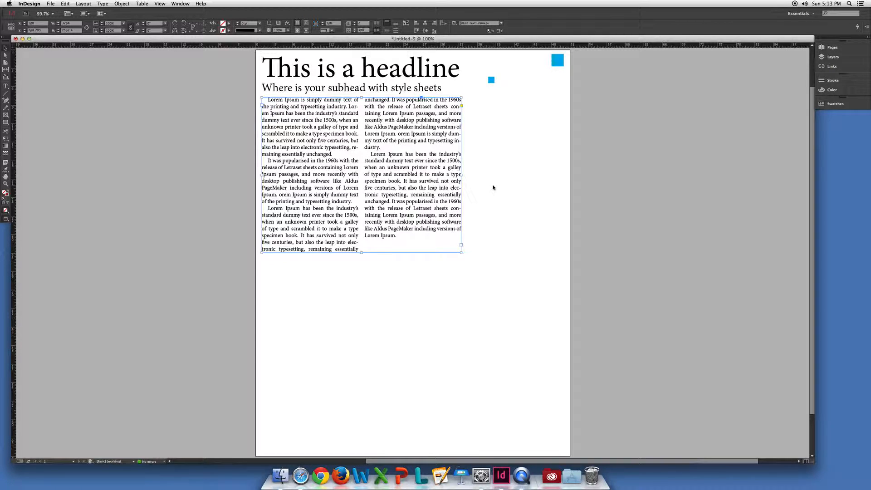
Try centred and left alignment on all the body text, and return it to justified with the last line aligned left
{"action": "double_click", "coordinate": [422, 186]}
{"action": "left_click_drag", "start_coordinate": [359, 247], "coordinate": [272, 83]}
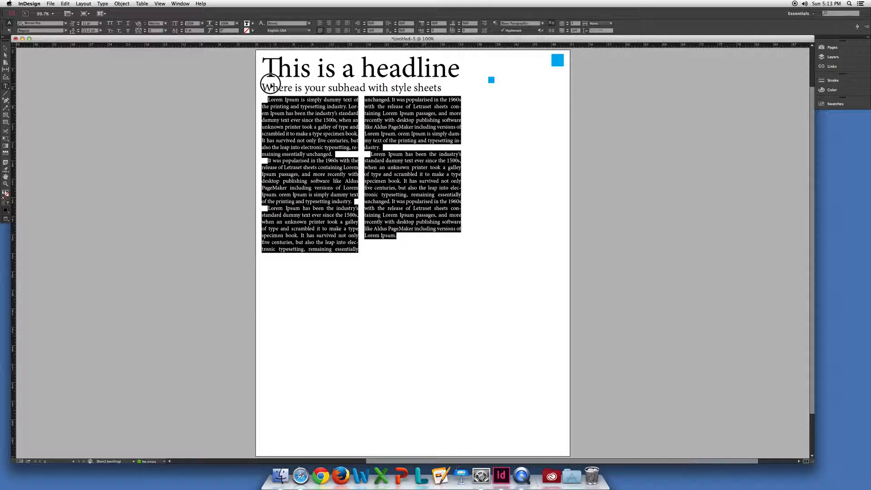
{"action": "left_click", "coordinate": [414, 144]}
{"action": "key", "text": "super+a"}
{"action": "left_click", "coordinate": [329, 23]}
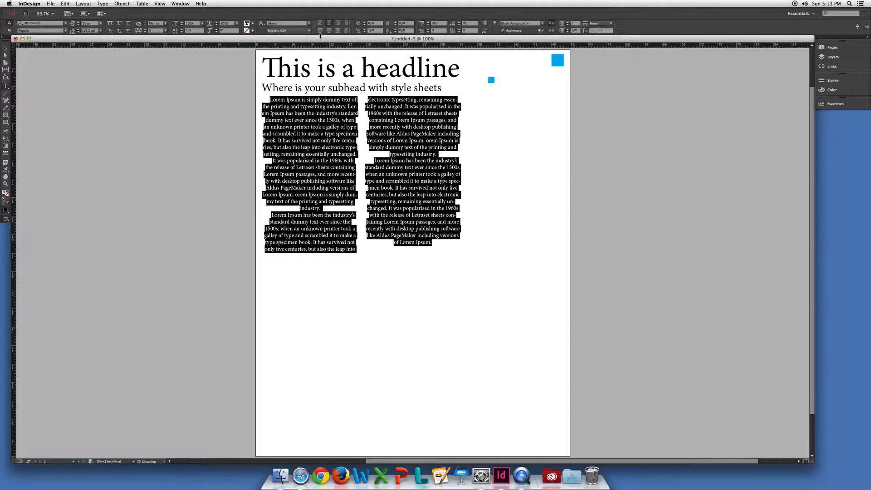
{"action": "left_click", "coordinate": [320, 23]}
{"action": "left_click", "coordinate": [321, 30]}
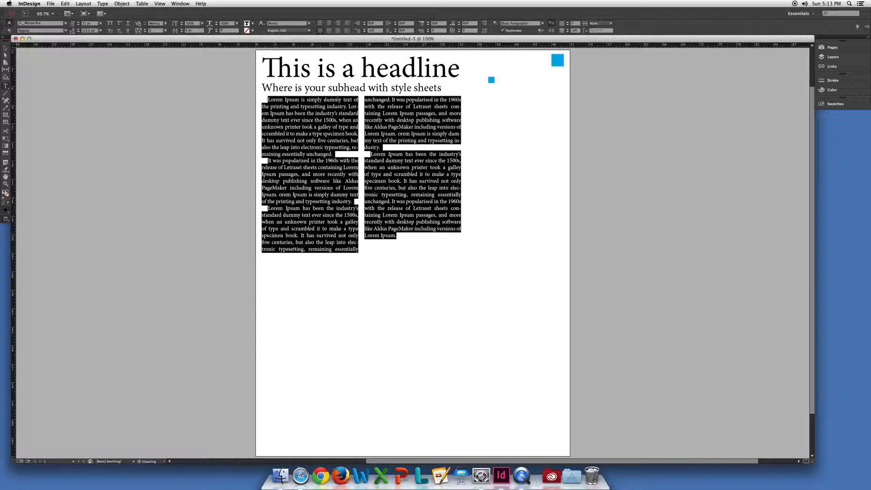
{"action": "left_click", "coordinate": [356, 127]}
{"action": "left_click", "coordinate": [6, 47]}
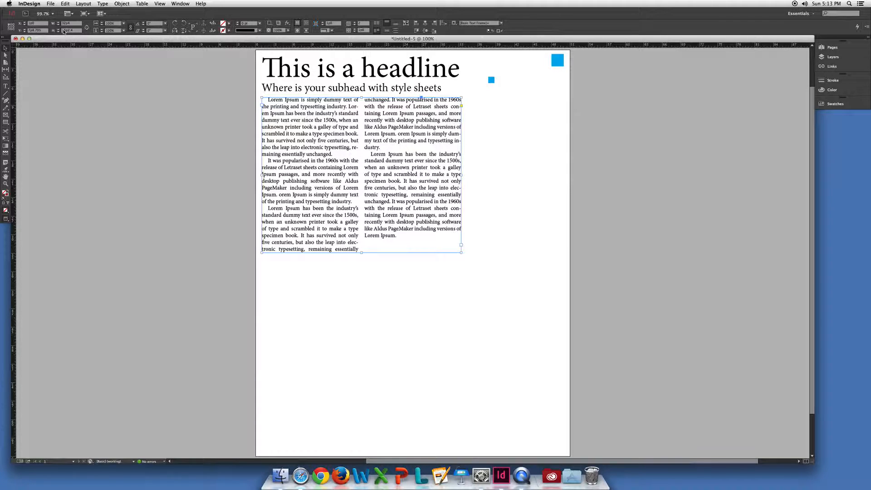
Move the body text and subhead frames down together to open a large space beneath the headline
{"action": "double_click", "coordinate": [351, 100]}
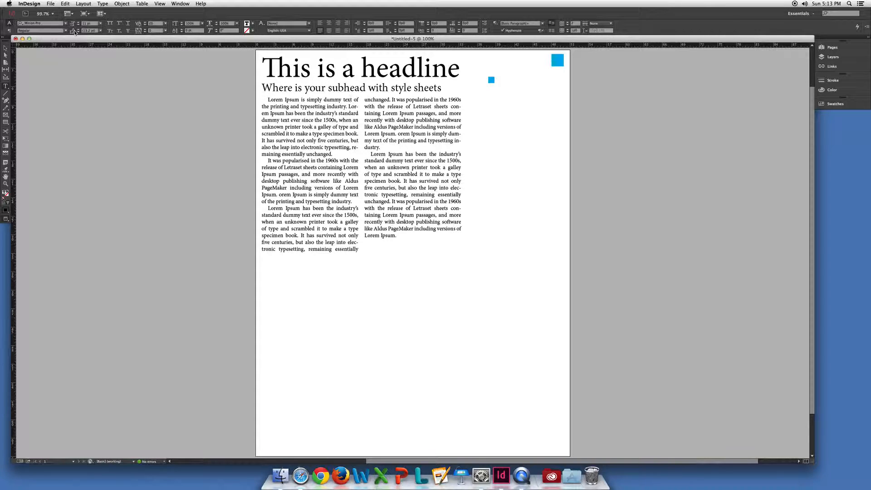
{"action": "key", "text": "Escape"}
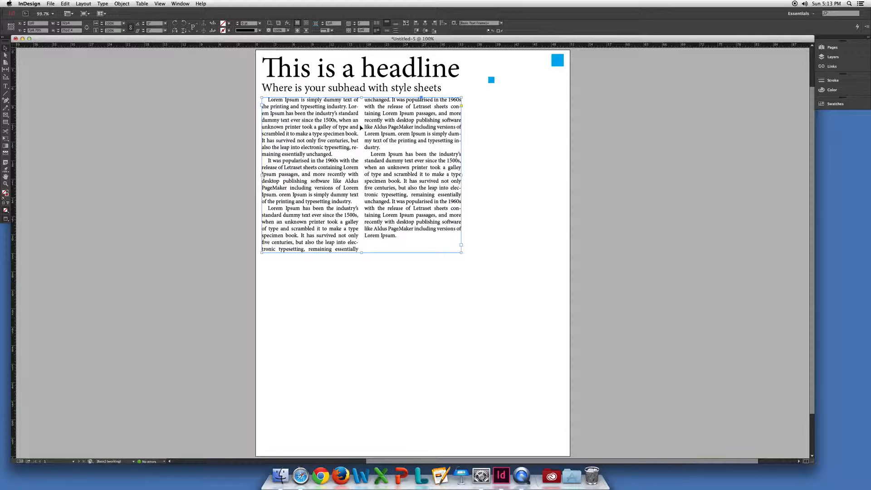
{"action": "left_click", "coordinate": [354, 89], "text": "shift"}
{"action": "left_click_drag", "start_coordinate": [354, 89], "coordinate": [360, 158]}
Extend the headline frame downward and add a second headline line reading "be sure it's good"
{"action": "left_click", "coordinate": [365, 71]}
{"action": "left_click_drag", "start_coordinate": [361, 78], "coordinate": [389, 136]}
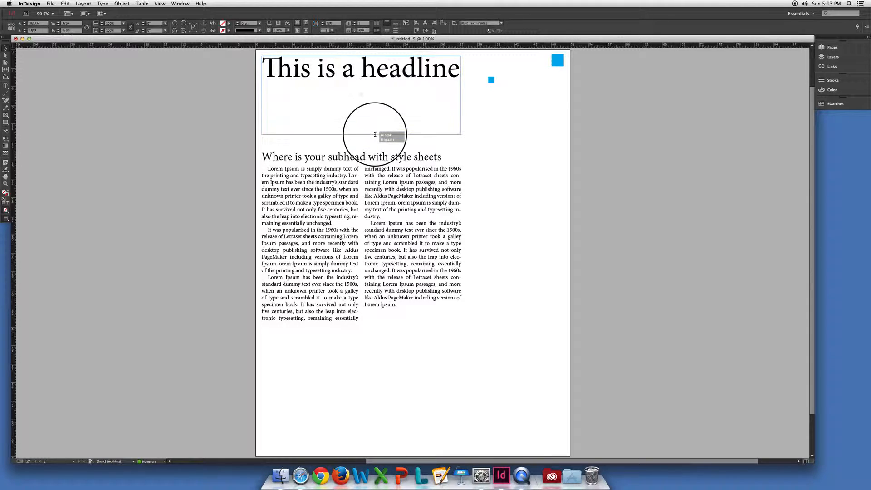
{"action": "double_click", "coordinate": [454, 70]}
{"action": "left_click", "coordinate": [455, 68]}
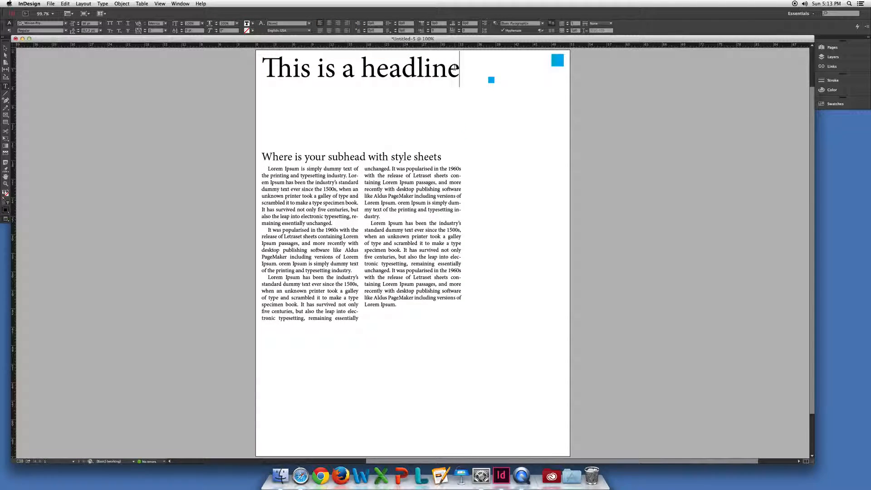
{"action": "type", "text": "be sure it's good"}
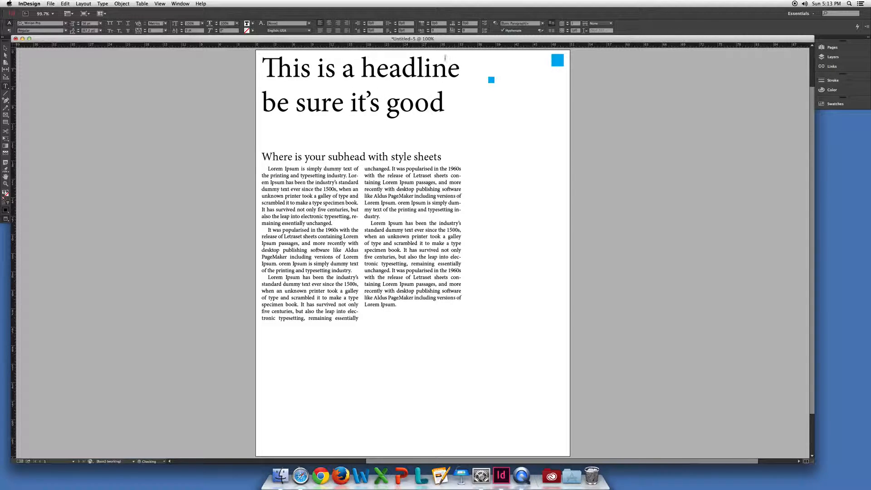
Tighten the leading of both headline lines so the second line sits closer beneath the first
{"action": "key", "text": "Escape"}
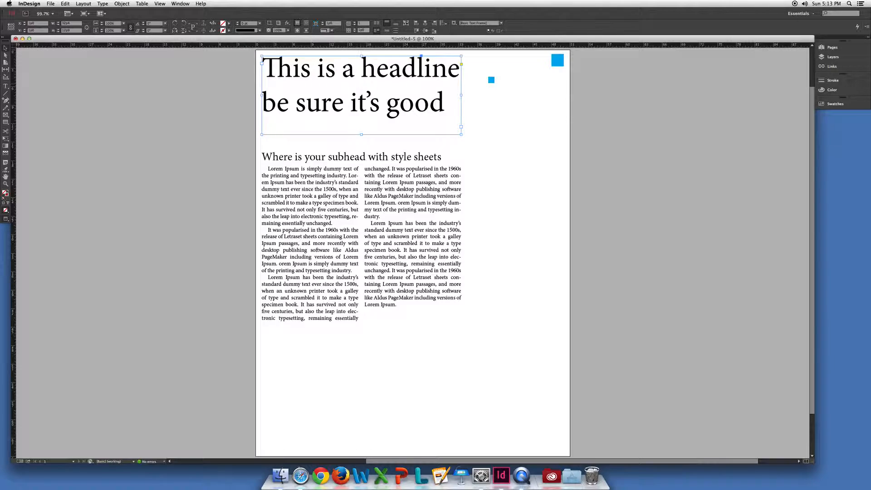
{"action": "key", "text": "super+1"}
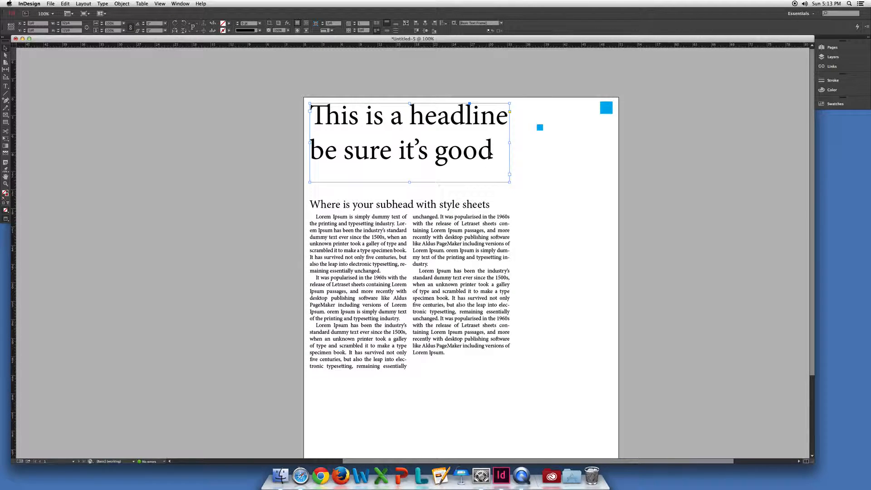
{"action": "double_click", "coordinate": [490, 155]}
{"action": "left_click_drag", "start_coordinate": [493, 155], "coordinate": [275, 112]}
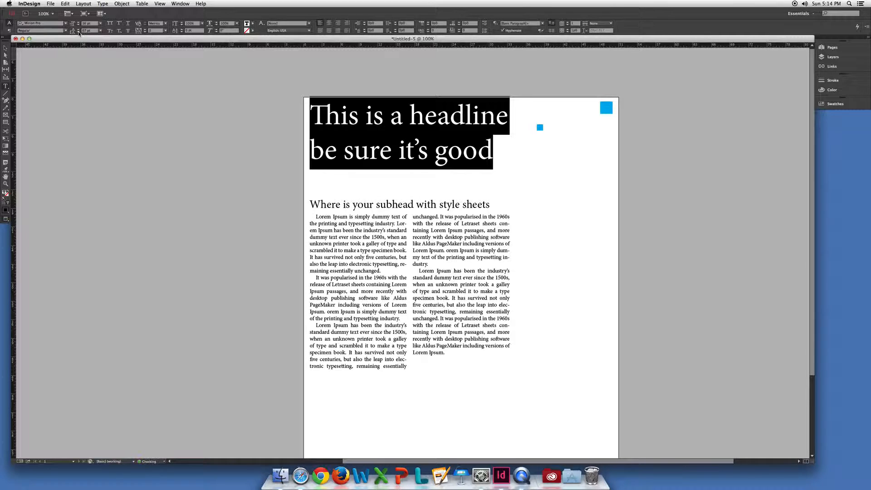
{"action": "left_click", "coordinate": [78, 32]}
{"action": "left_click", "coordinate": [78, 32]}
{"action": "left_click", "coordinate": [78, 31]}
{"action": "left_click", "coordinate": [78, 32]}
{"action": "left_click", "coordinate": [78, 32]}
{"action": "left_click", "coordinate": [78, 32]}
{"action": "left_click", "coordinate": [78, 31]}
{"action": "left_click", "coordinate": [78, 32]}
{"action": "left_click", "coordinate": [79, 32]}
{"action": "left_click", "coordinate": [78, 31]}
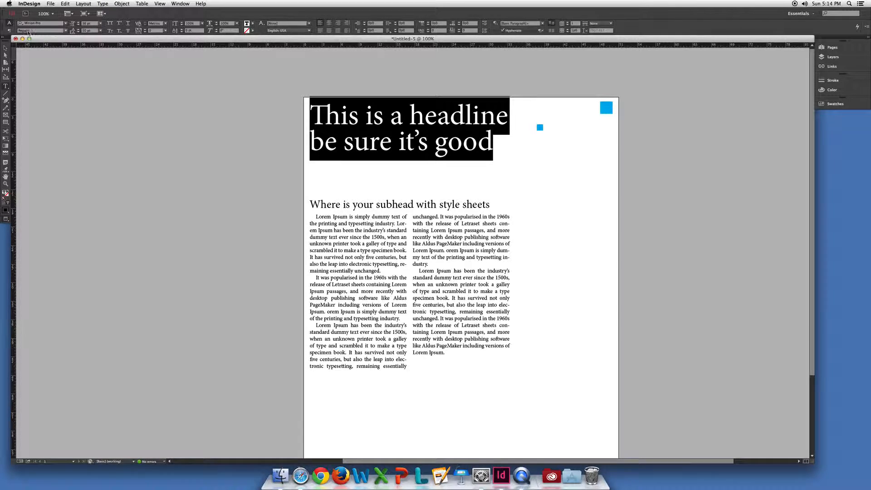
Shorten the headline frame to fit its two lines and move the subhead and body text up together beneath it
{"action": "left_click", "coordinate": [6, 48]}
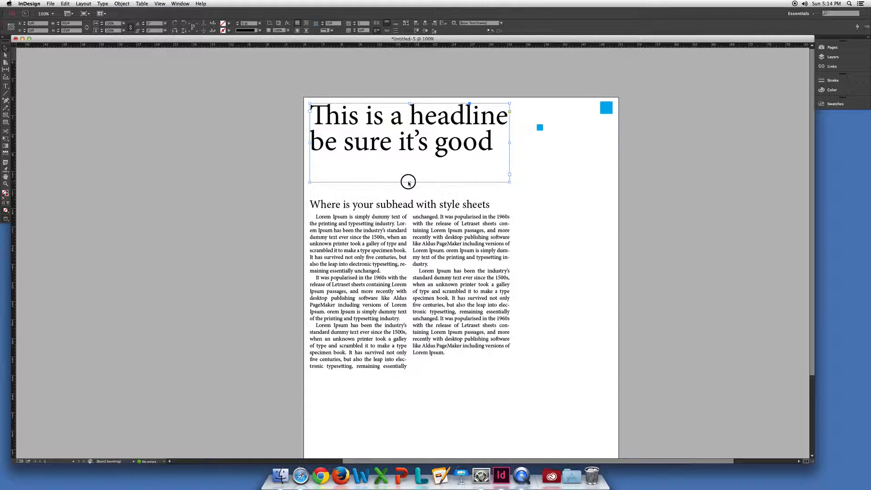
{"action": "left_click_drag", "start_coordinate": [410, 181], "coordinate": [386, 151]}
{"action": "left_click_drag", "start_coordinate": [373, 206], "coordinate": [376, 167]}
{"action": "key", "text": "super+z"}
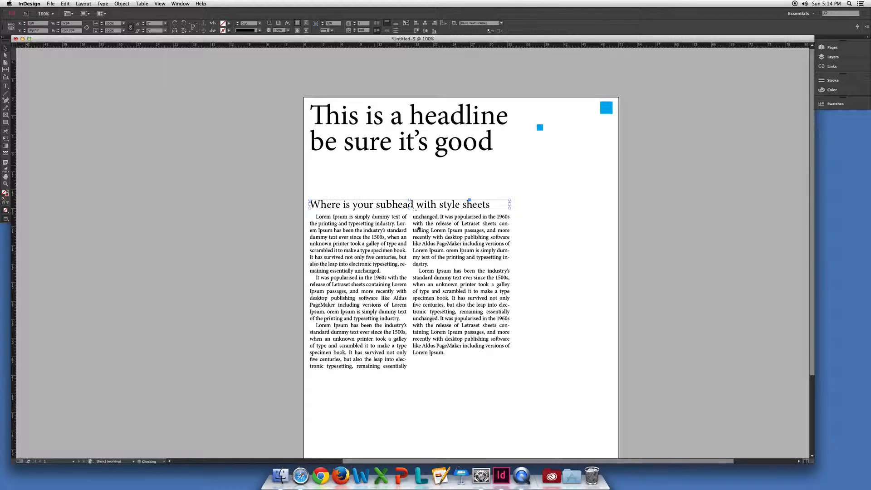
{"action": "left_click", "coordinate": [418, 230], "text": "shift"}
{"action": "left_click_drag", "start_coordinate": [400, 246], "coordinate": [398, 212]}
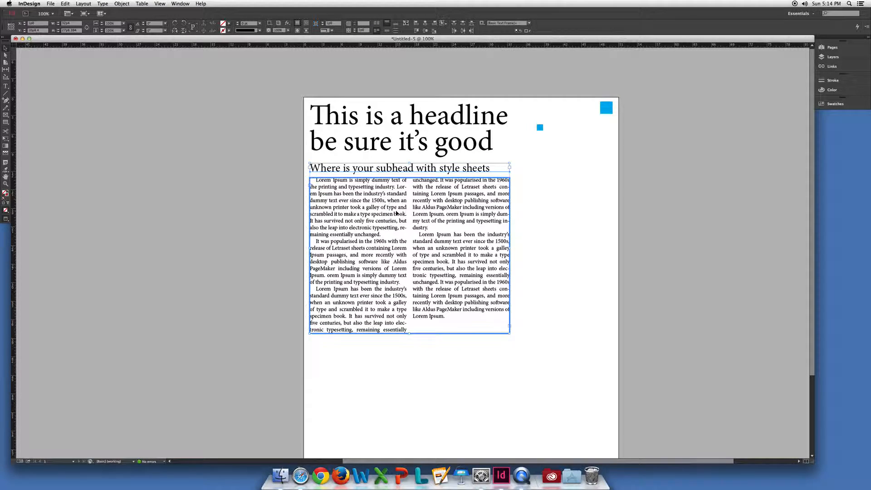
{"action": "double_click", "coordinate": [371, 142]}
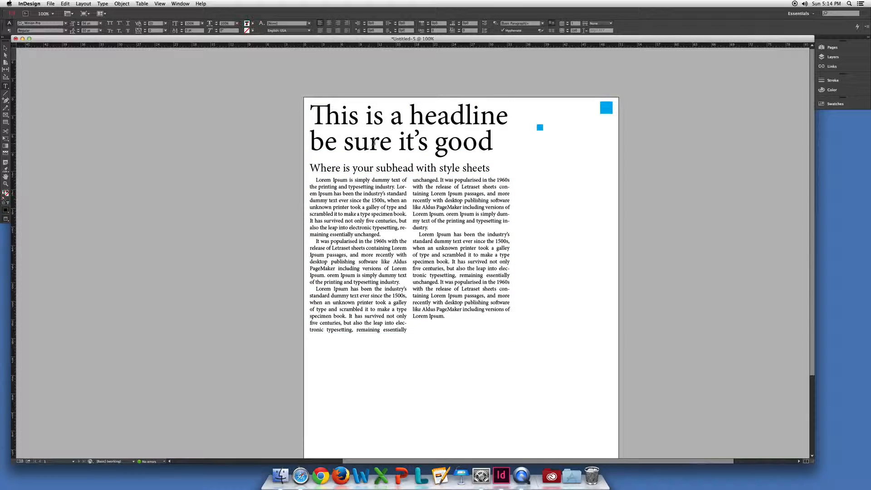
{"action": "left_click_drag", "start_coordinate": [378, 142], "coordinate": [300, 142]}
{"action": "left_click", "coordinate": [380, 143]}
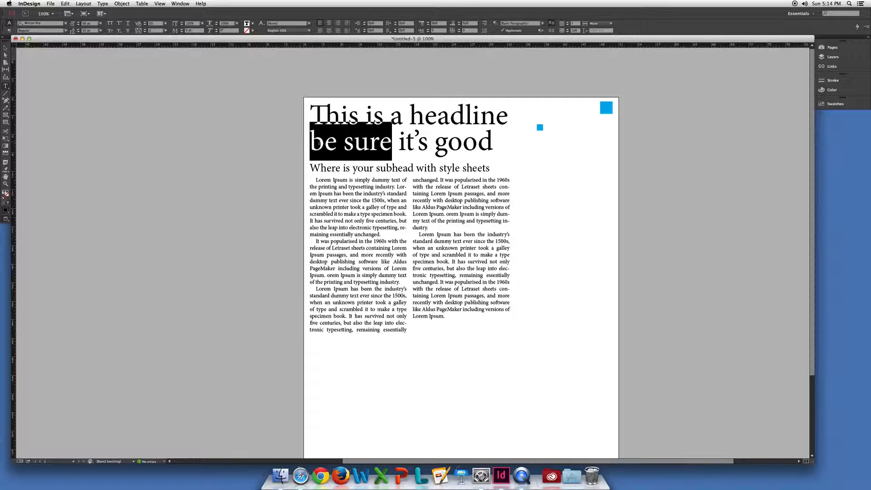
{"action": "left_click", "coordinate": [369, 147]}
{"action": "left_click_drag", "start_coordinate": [368, 146], "coordinate": [347, 145]}
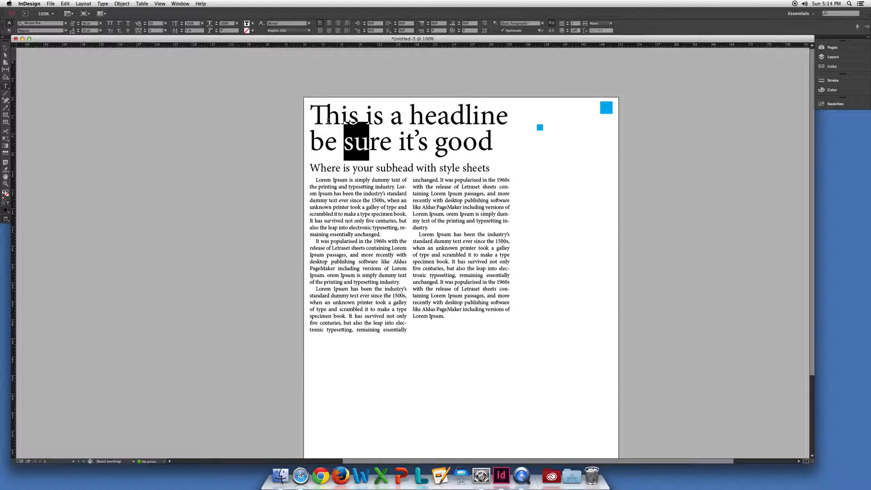
{"action": "left_click", "coordinate": [323, 114]}
Try wider tracking on the letters "Th" at the start of the headline
{"action": "left_click", "coordinate": [5, 47]}
{"action": "key", "text": "super+space"}
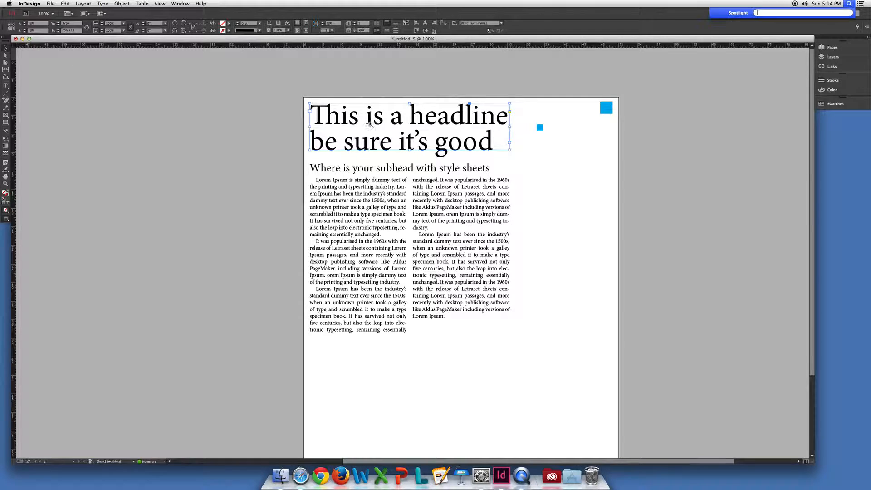
{"action": "left_click", "coordinate": [385, 129]}
{"action": "left_click", "coordinate": [384, 129]}
{"action": "double_click", "coordinate": [355, 140]}
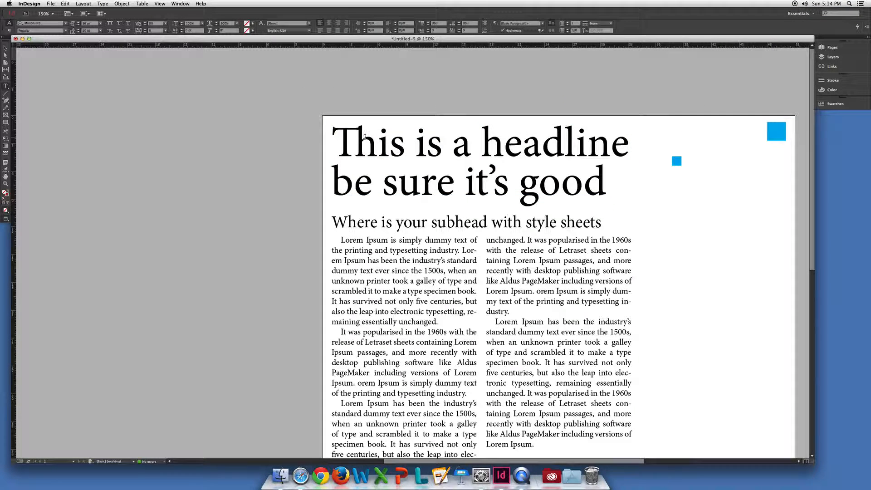
{"action": "left_click_drag", "start_coordinate": [377, 137], "coordinate": [317, 135]}
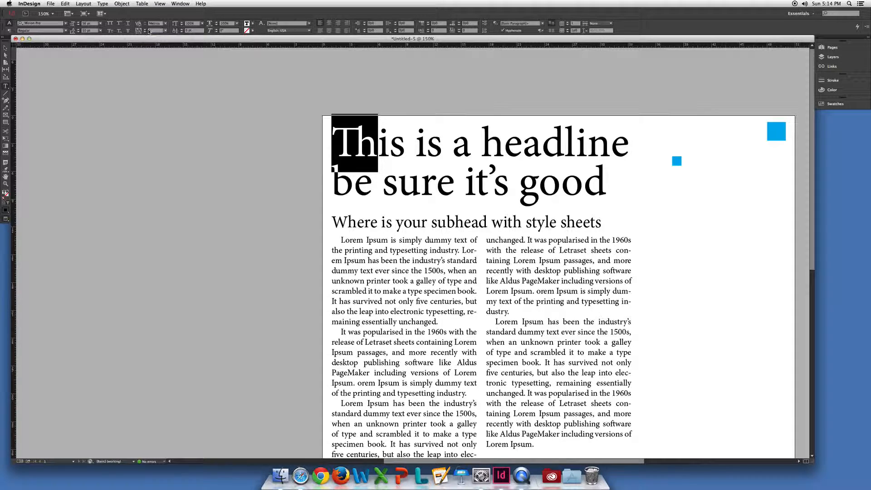
{"action": "left_click", "coordinate": [145, 30]}
{"action": "left_click", "coordinate": [145, 29]}
{"action": "left_click", "coordinate": [145, 29]}
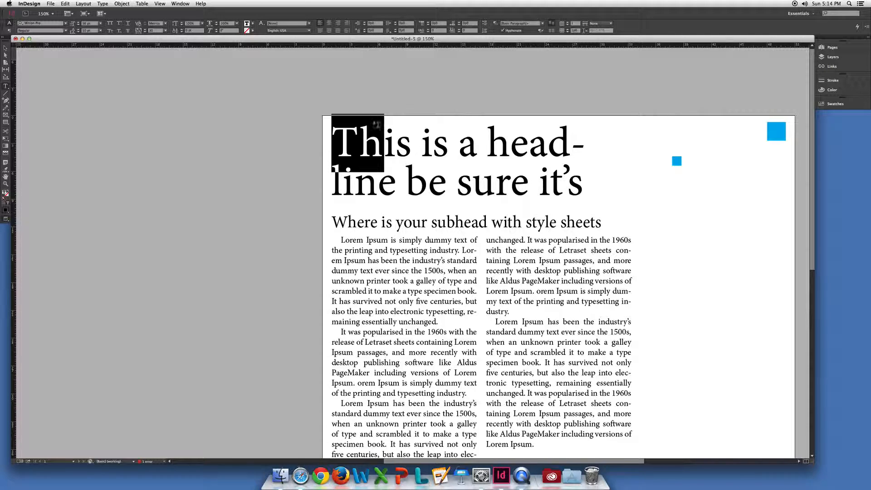
Try several smaller tracking values on the "Th" letter pair in the headline
{"action": "left_click", "coordinate": [405, 167]}
{"action": "left_click_drag", "start_coordinate": [395, 142], "coordinate": [331, 142]}
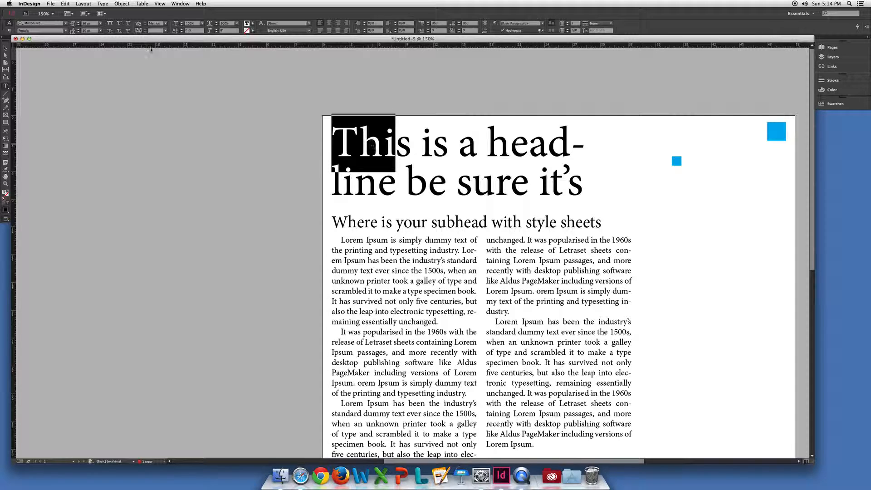
{"action": "left_click_drag", "start_coordinate": [384, 142], "coordinate": [326, 148]}
{"action": "left_click", "coordinate": [145, 32]}
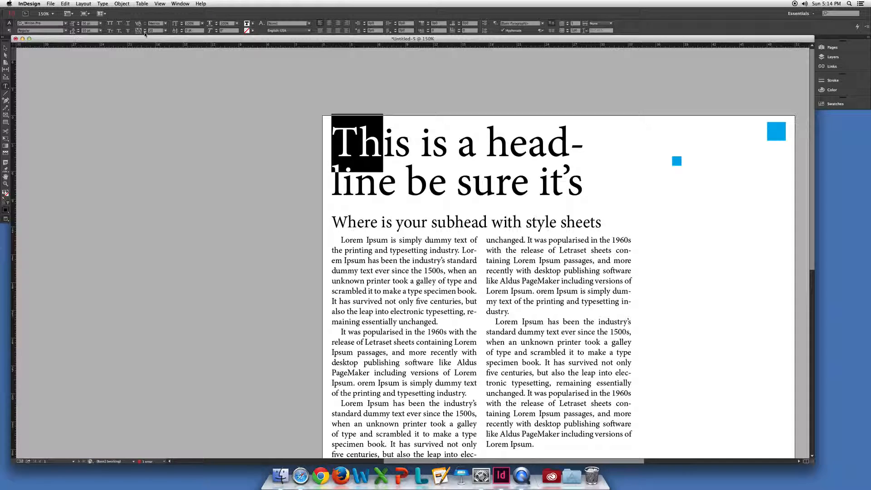
{"action": "left_click", "coordinate": [145, 33]}
{"action": "left_click", "coordinate": [153, 31]}
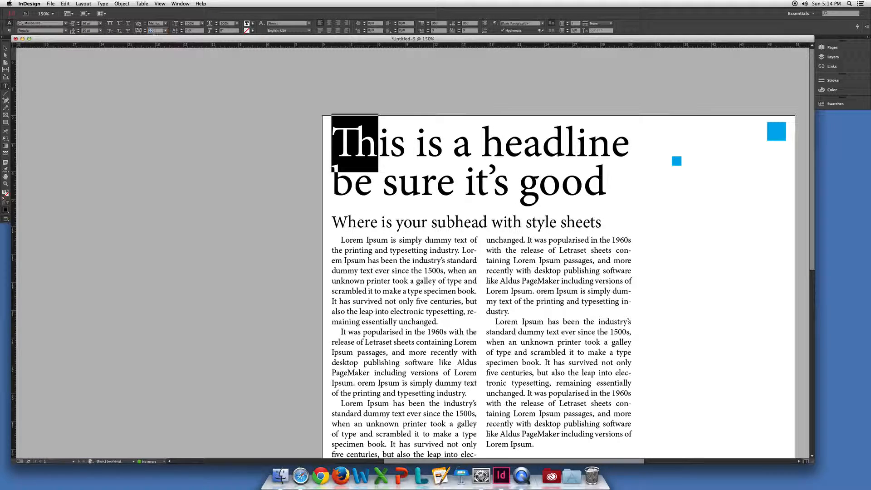
{"action": "type", "text": "15"}
{"action": "key", "text": "Return"}
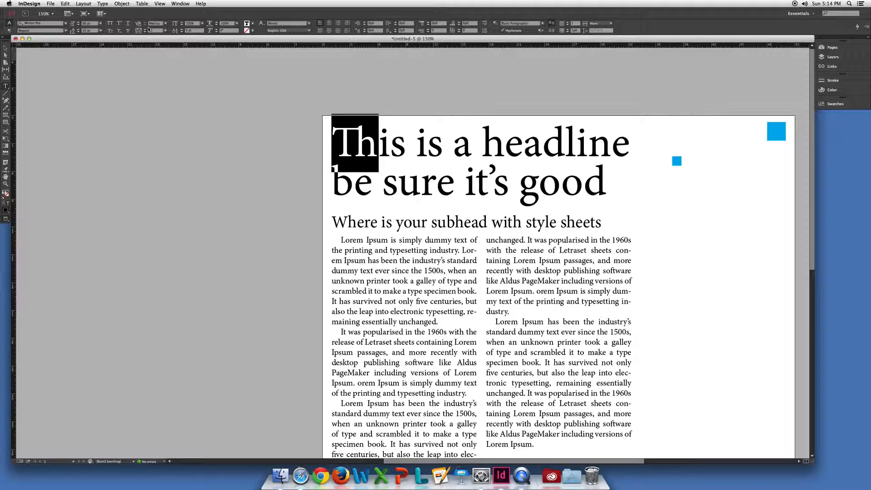
{"action": "left_click", "coordinate": [145, 30]}
{"action": "left_click", "coordinate": [166, 30]}
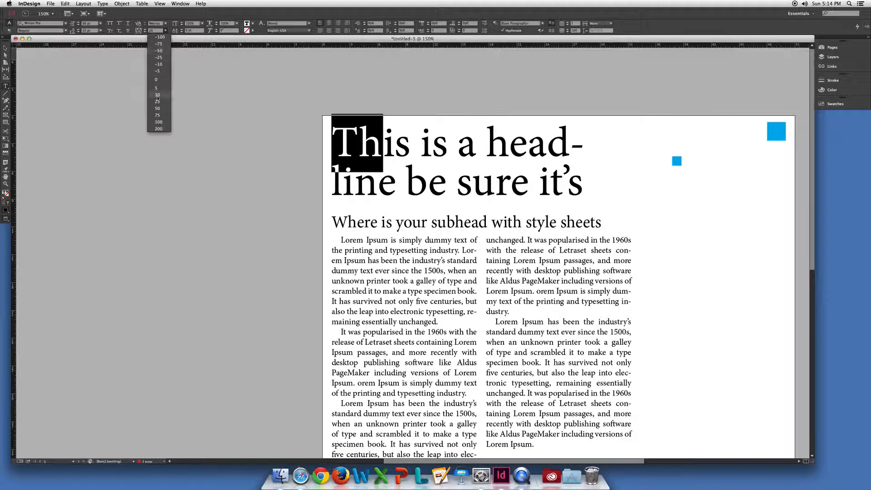
{"action": "left_click", "coordinate": [395, 145]}
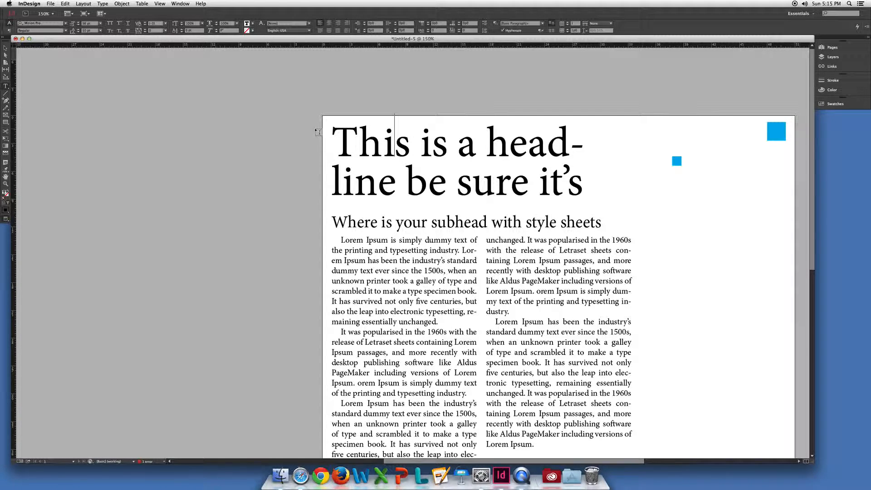
Reset the tracking of the headline's first line to 0
{"action": "left_click", "coordinate": [529, 143]}
{"action": "left_click", "coordinate": [584, 145]}
{"action": "left_click_drag", "start_coordinate": [338, 136], "coordinate": [628, 136]}
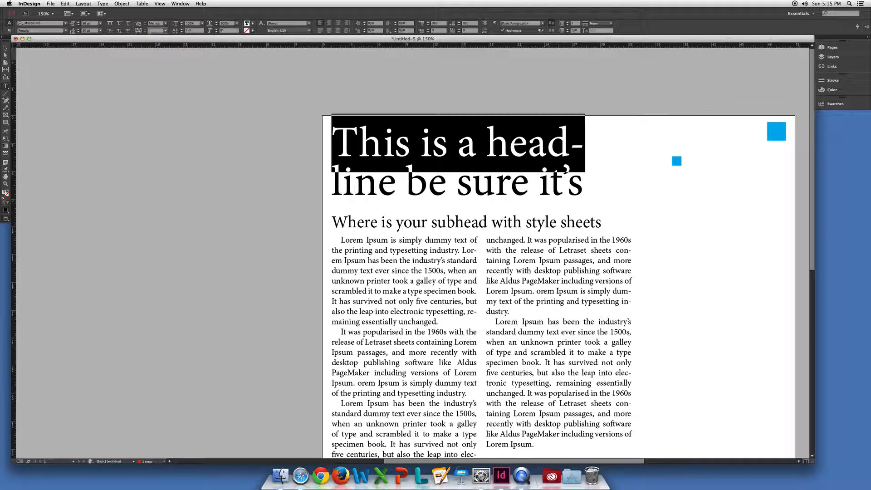
{"action": "type", "text": "0"}
{"action": "key", "text": "Return"}
{"action": "left_click", "coordinate": [393, 164]}
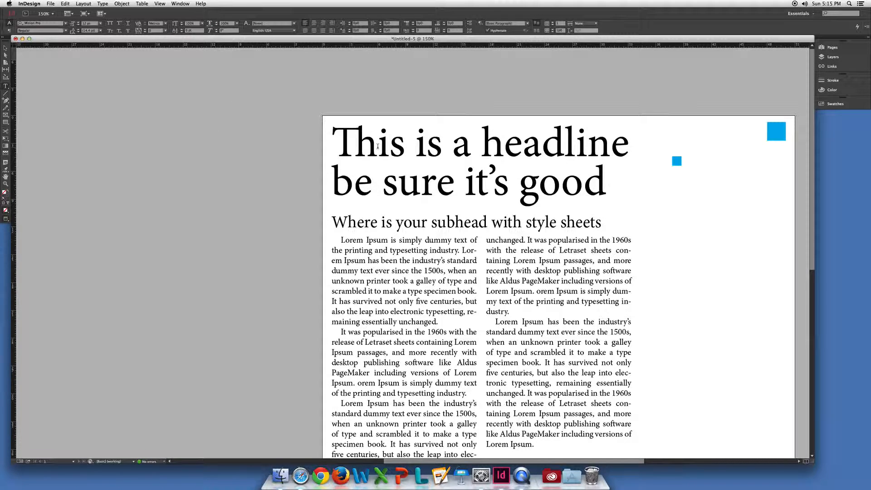
Fit the page in view and move the large blue square right beside the small blue square
{"action": "left_click", "coordinate": [344, 146]}
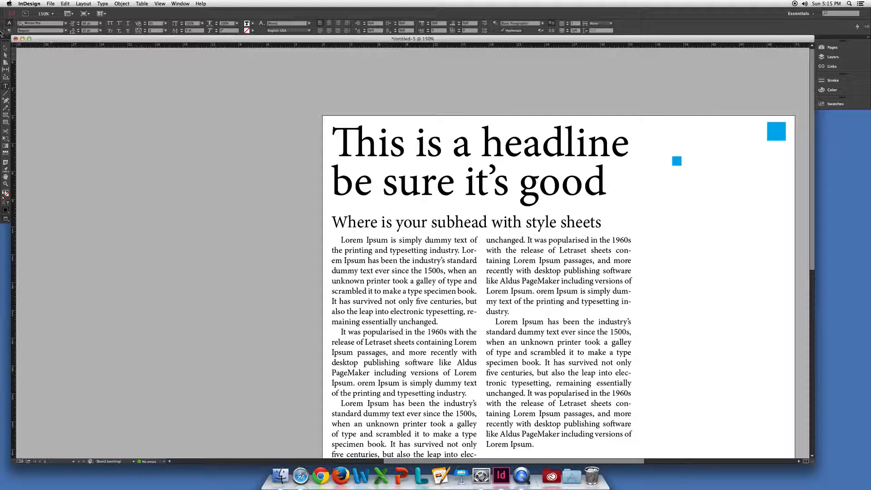
{"action": "left_click", "coordinate": [5, 47]}
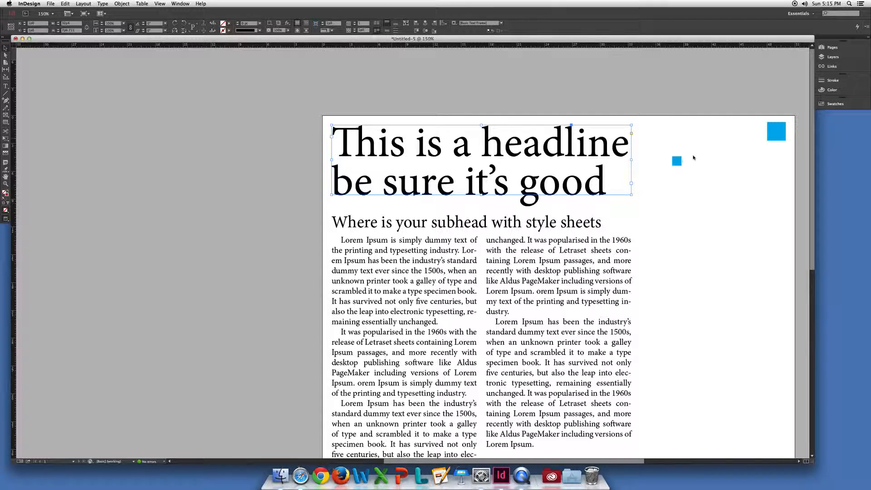
{"action": "left_click", "coordinate": [676, 162]}
{"action": "key", "text": "super+0"}
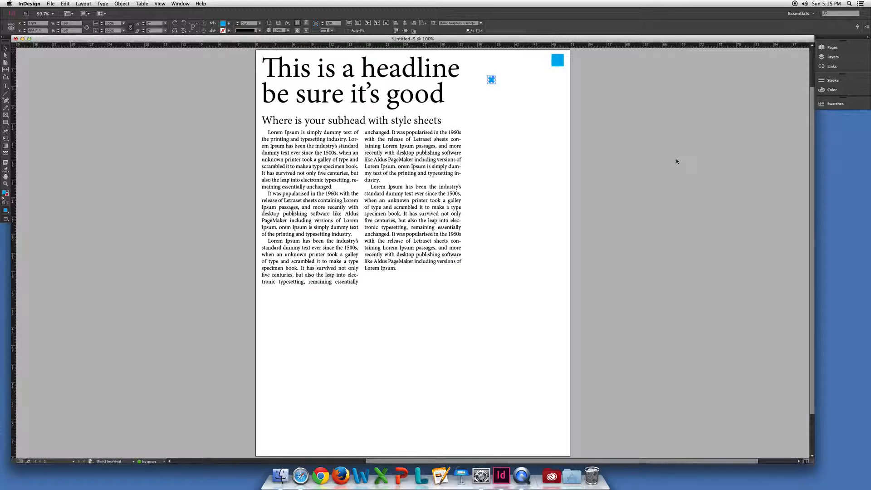
{"action": "left_click_drag", "start_coordinate": [477, 130], "coordinate": [473, 163]}
{"action": "left_click_drag", "start_coordinate": [554, 94], "coordinate": [501, 120]}
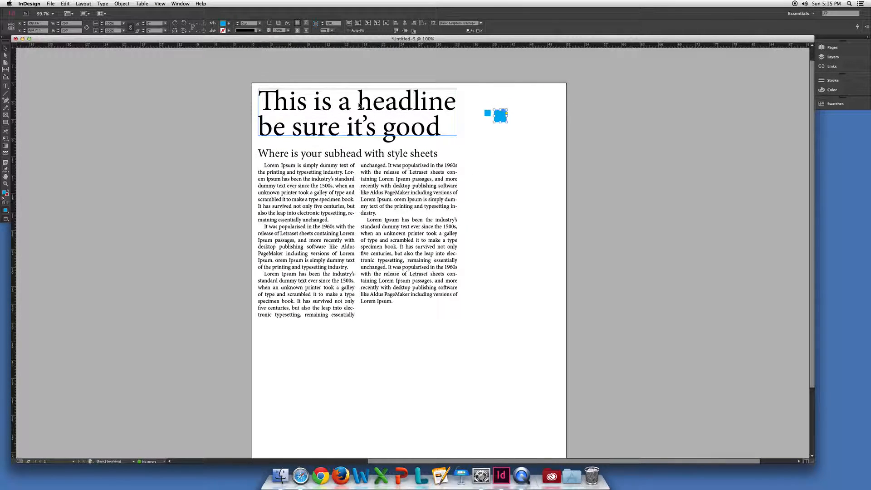
Colour both headline lines with the magenta swatch C=0 M=100 Y=0 K=0
{"action": "left_click", "coordinate": [376, 154]}
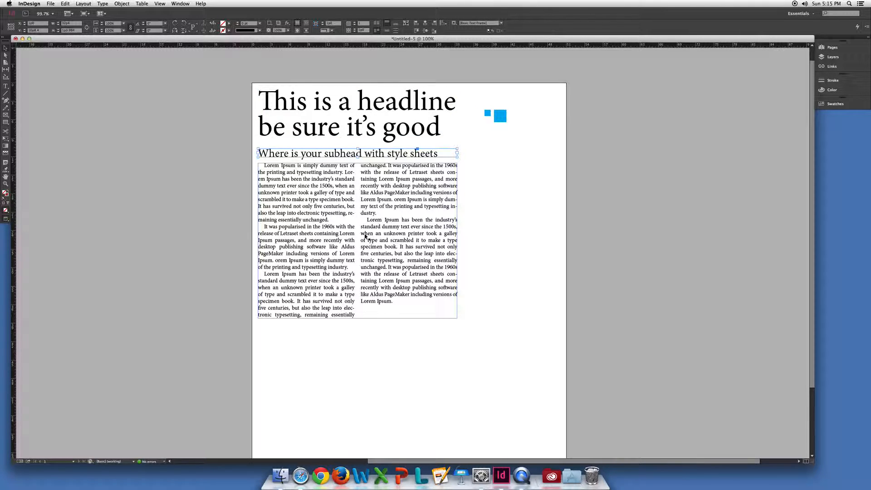
{"action": "double_click", "coordinate": [382, 127]}
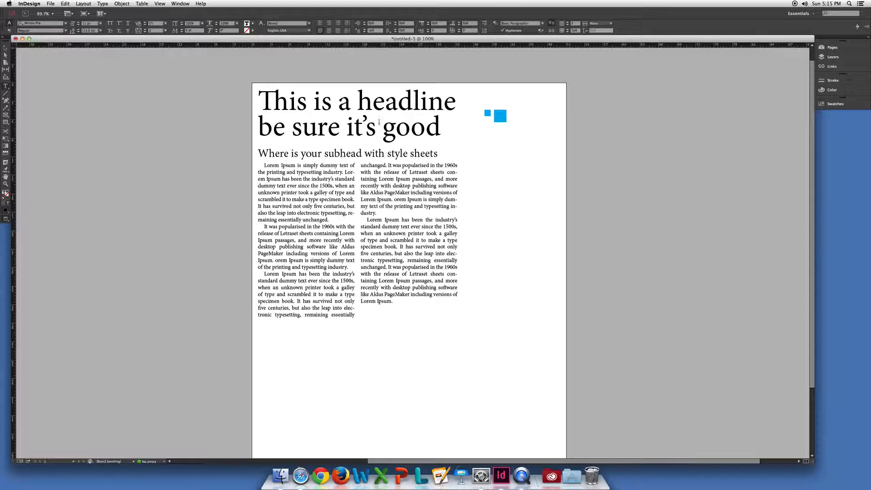
{"action": "left_click_drag", "start_coordinate": [445, 131], "coordinate": [219, 99]}
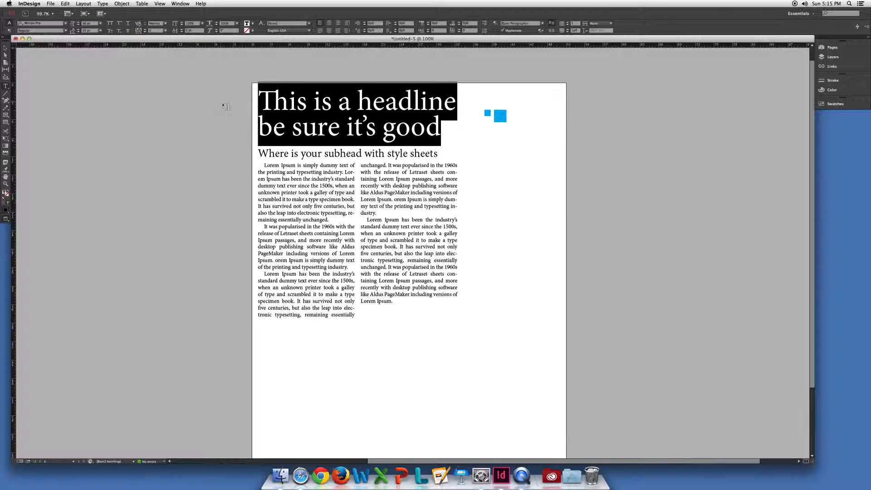
{"action": "left_click", "coordinate": [253, 25]}
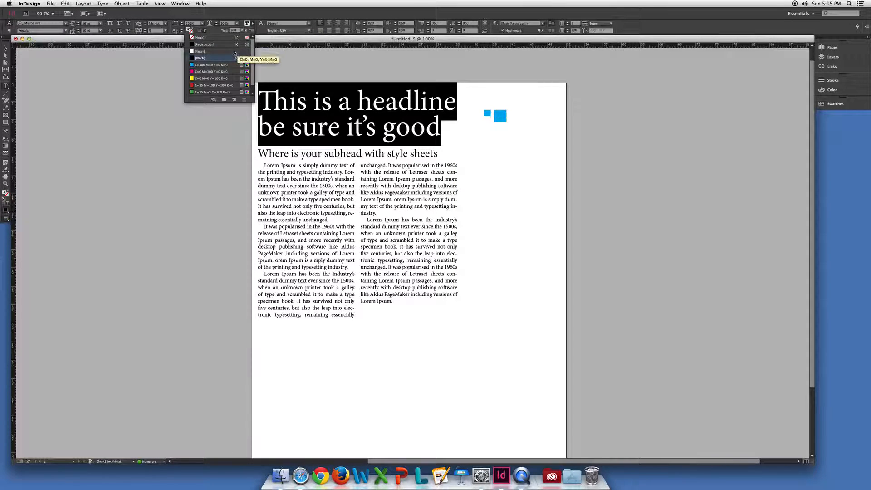
{"action": "left_click", "coordinate": [211, 71]}
Try a red stroke from the C=15 M=100 Y=100 swatch on the subhead text and undo it
{"action": "left_click_drag", "start_coordinate": [438, 154], "coordinate": [257, 154]}
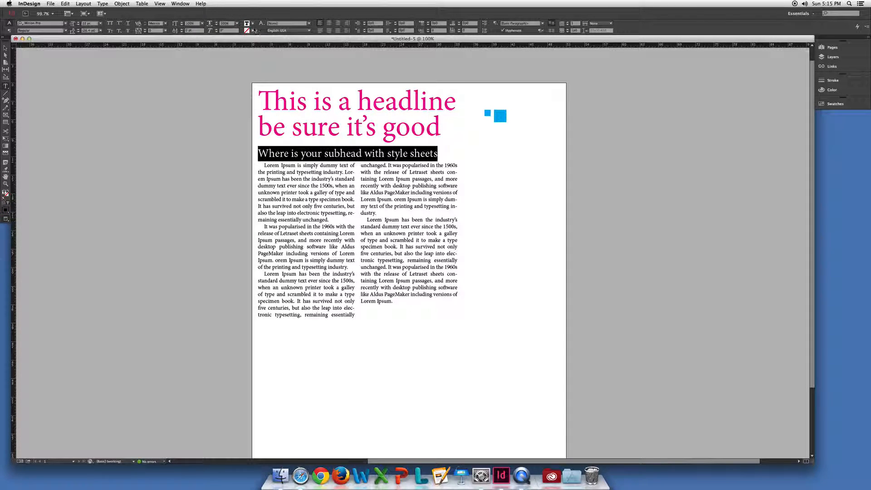
{"action": "left_click", "coordinate": [253, 24]}
{"action": "left_click", "coordinate": [211, 92]}
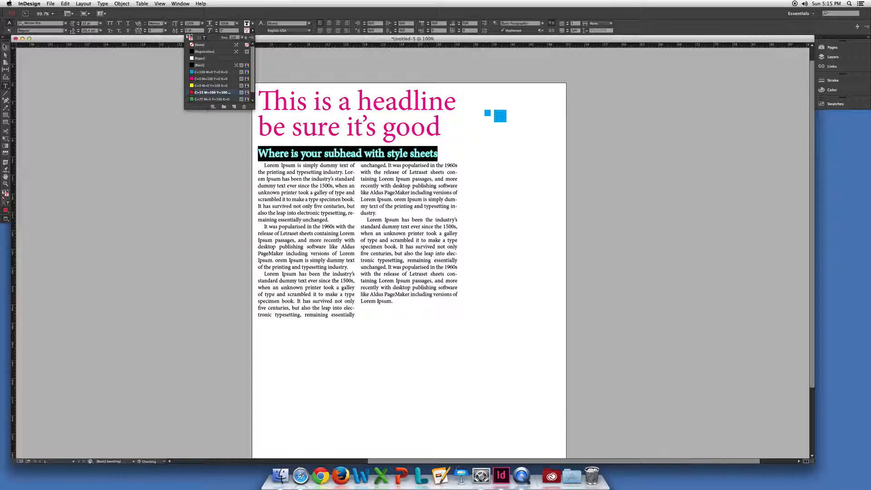
{"action": "left_click", "coordinate": [5, 48]}
{"action": "left_click", "coordinate": [392, 158]}
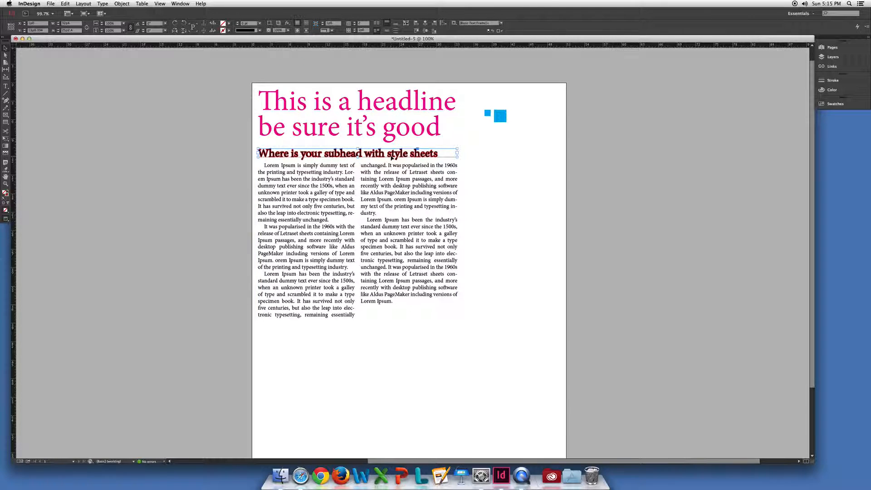
{"action": "key", "text": "super+z"}
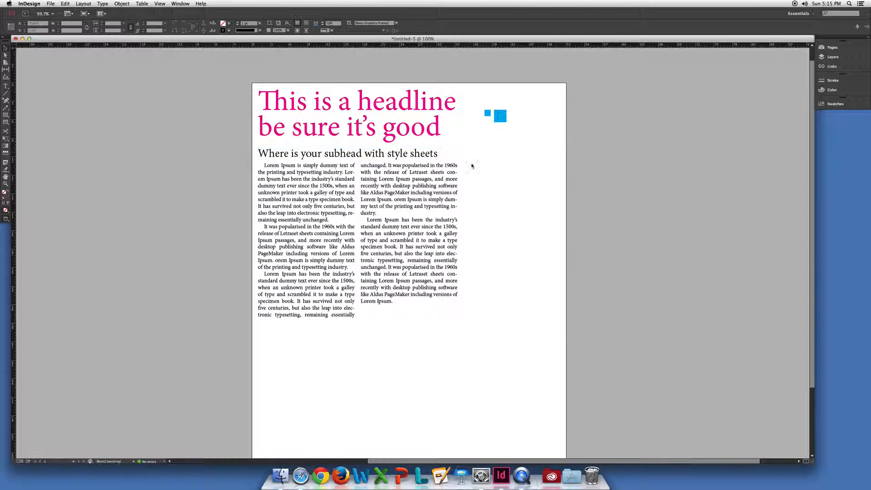
{"action": "left_click", "coordinate": [393, 216]}
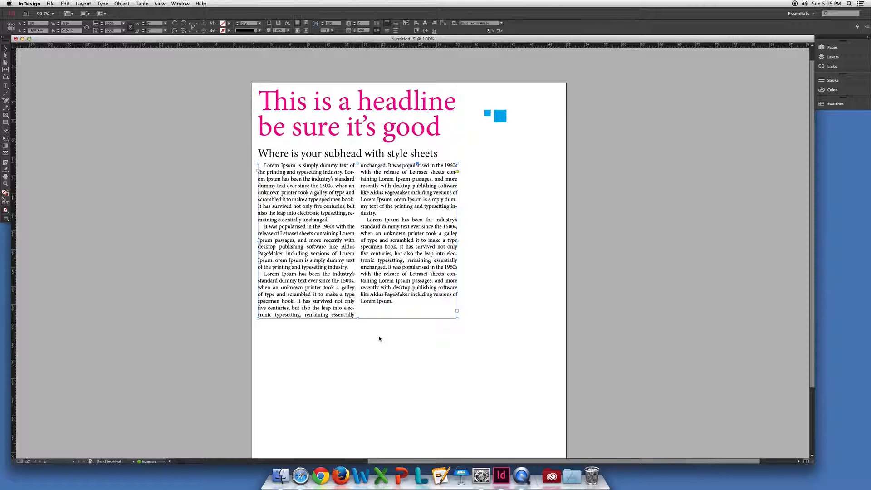